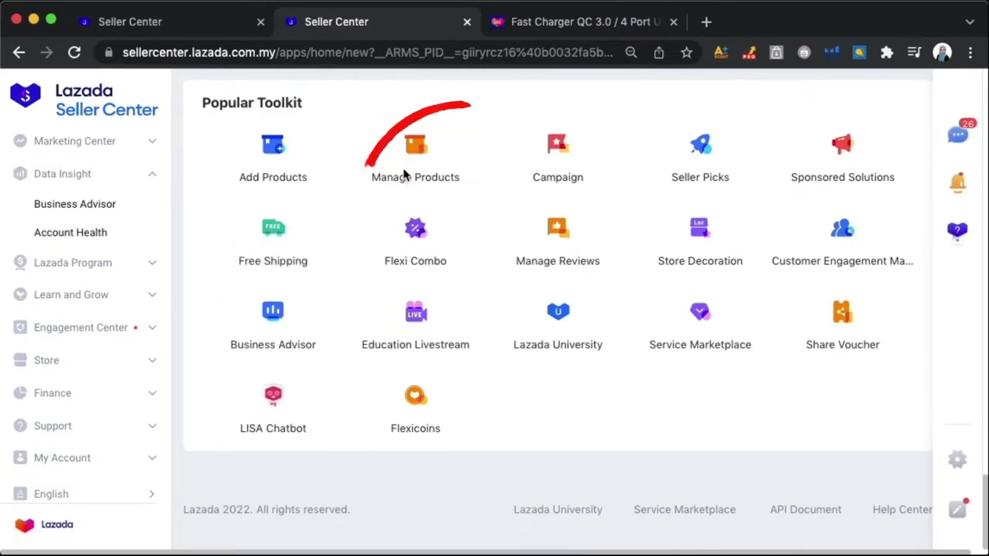
Step: Open the Fast Charger QC 3.0 / 4 Port USB 30W listing for editing from the product list and go to its Description section
{"action": "left_click", "coordinate": [403, 176]}
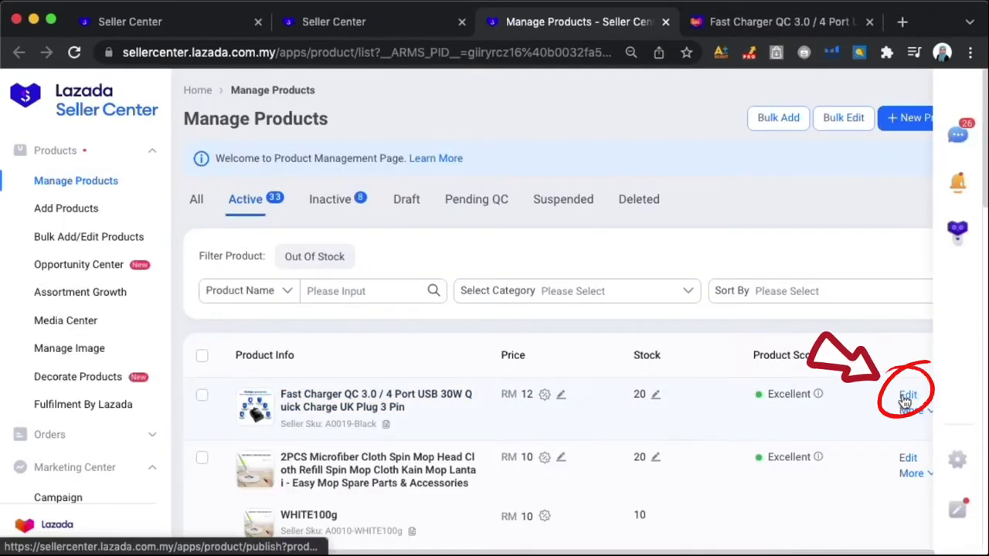
{"action": "left_click", "coordinate": [906, 400]}
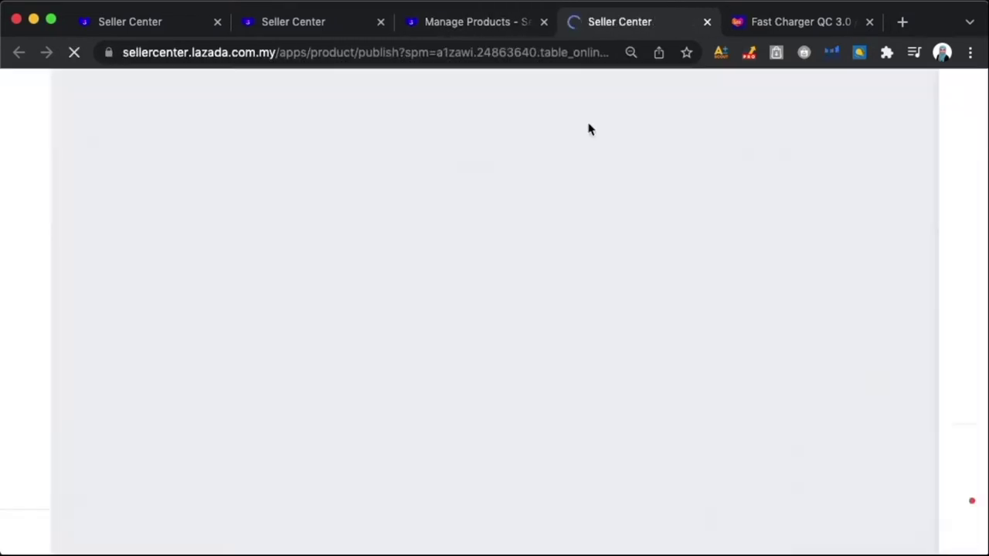
{"action": "scroll", "coordinate": [338, 318], "scroll_direction": "down", "scroll_amount": 7}
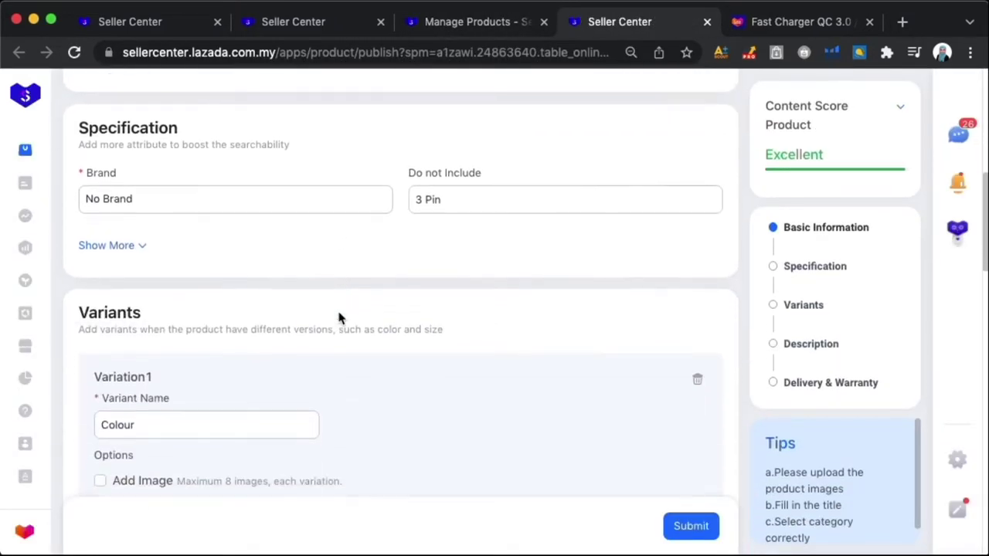
{"action": "scroll", "coordinate": [337, 313], "scroll_direction": "down", "scroll_amount": 10}
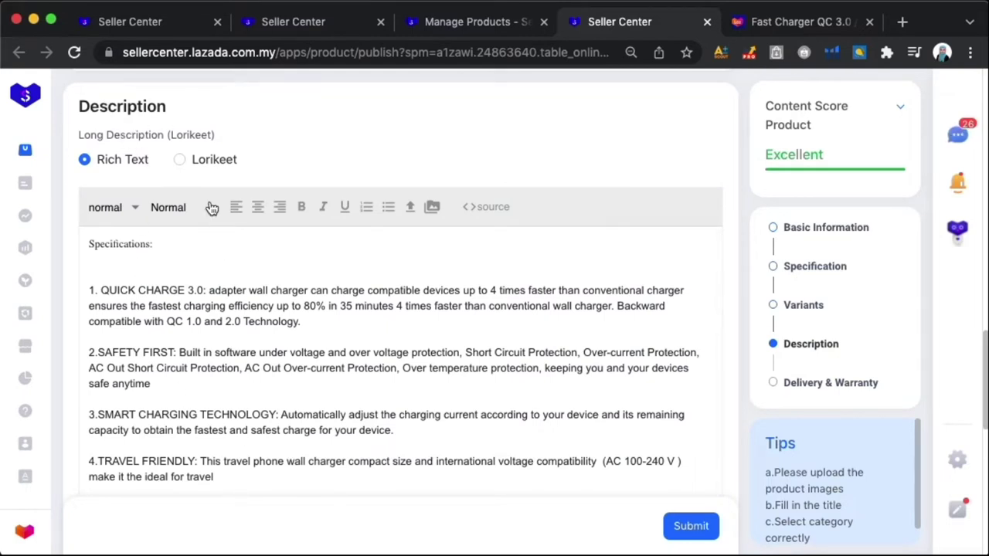
Step: Switch the long description to Lorikeet and open the decorator with the blank design
{"action": "left_click", "coordinate": [180, 160]}
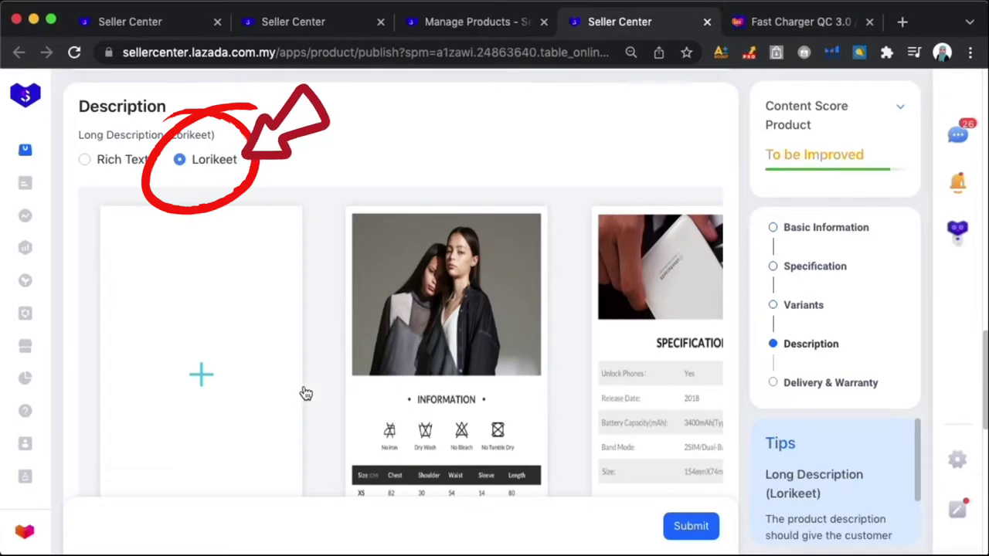
{"action": "scroll", "coordinate": [446, 363], "scroll_direction": "right", "scroll_amount": 3}
{"action": "scroll", "coordinate": [447, 363], "scroll_direction": "left", "scroll_amount": 3}
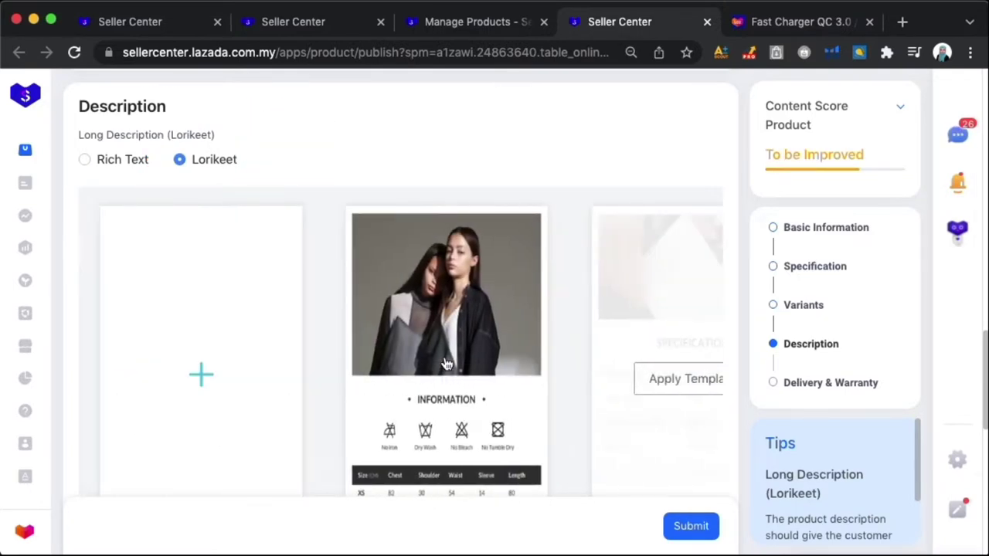
{"action": "scroll", "coordinate": [447, 363], "scroll_direction": "down", "scroll_amount": 3}
{"action": "scroll", "coordinate": [444, 363], "scroll_direction": "up", "scroll_amount": 1}
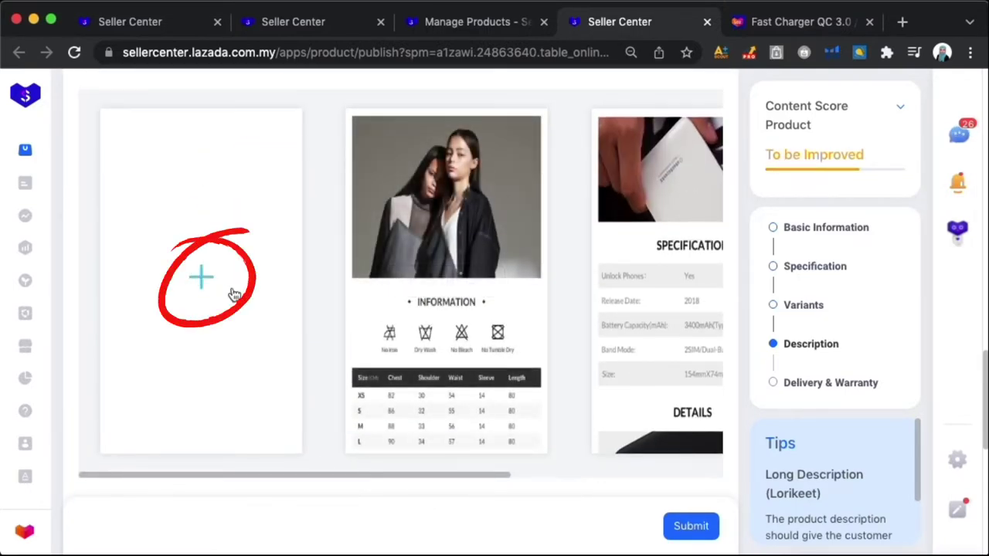
{"action": "left_click", "coordinate": [212, 260]}
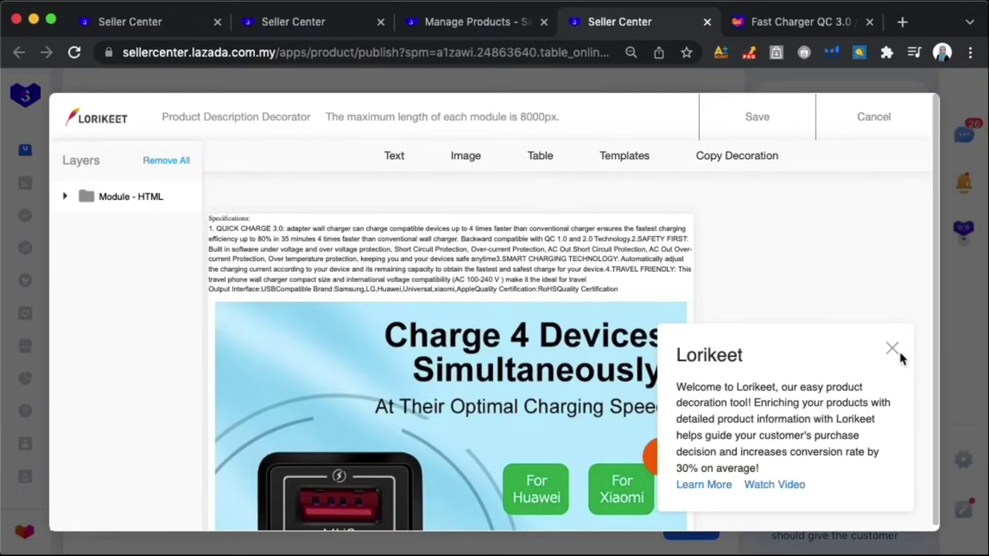
Step: Dismiss the Lorikeet welcome message and delete the existing HTML module from the description
{"action": "left_click", "coordinate": [893, 350]}
{"action": "scroll", "coordinate": [561, 437], "scroll_direction": "down", "scroll_amount": 5}
{"action": "scroll", "coordinate": [578, 410], "scroll_direction": "up", "scroll_amount": 5}
{"action": "left_click", "coordinate": [638, 252]}
{"action": "left_click", "coordinate": [726, 274]}
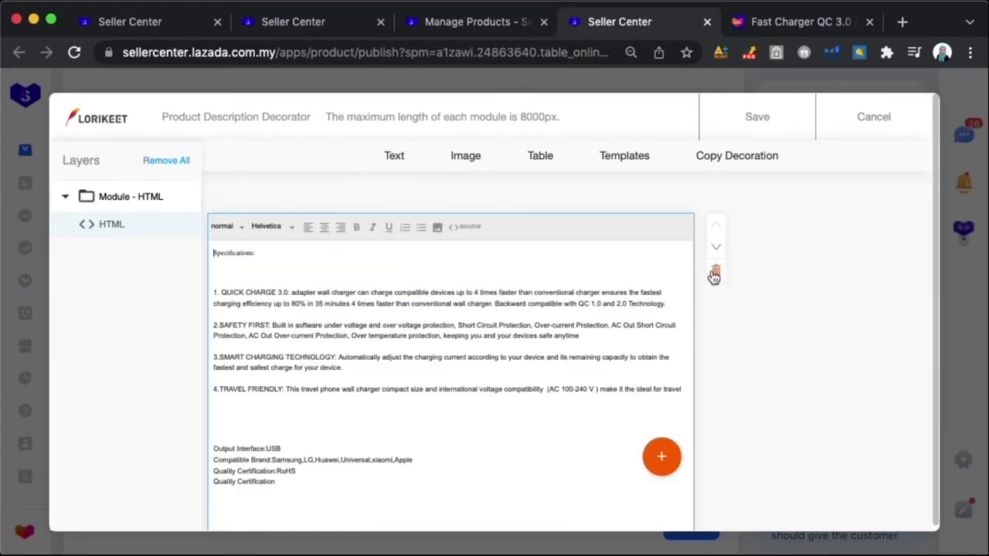
{"action": "left_click", "coordinate": [715, 274]}
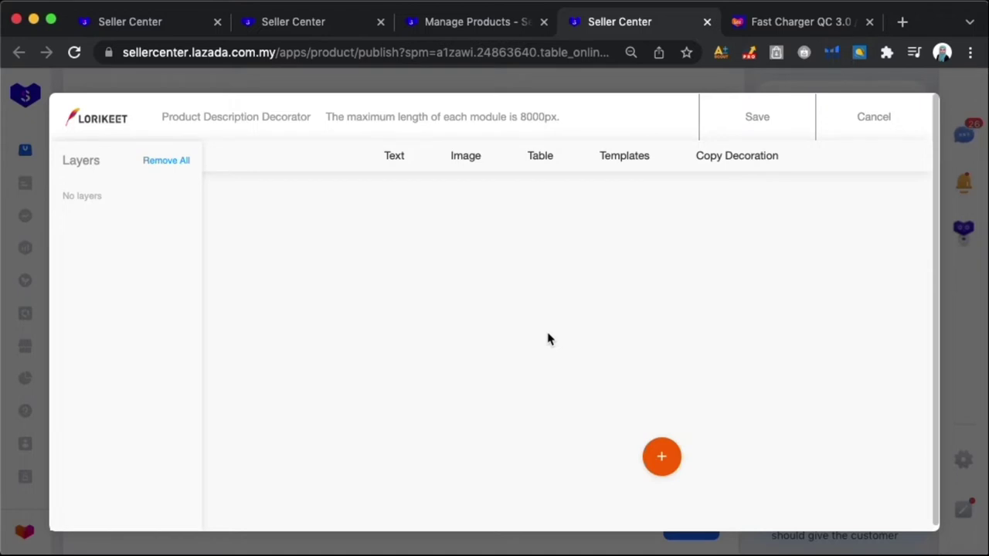
Step: Add an image module to the empty description and upload "4 usb Quick Charge -A4.jpeg" into it
{"action": "left_click", "coordinate": [667, 459]}
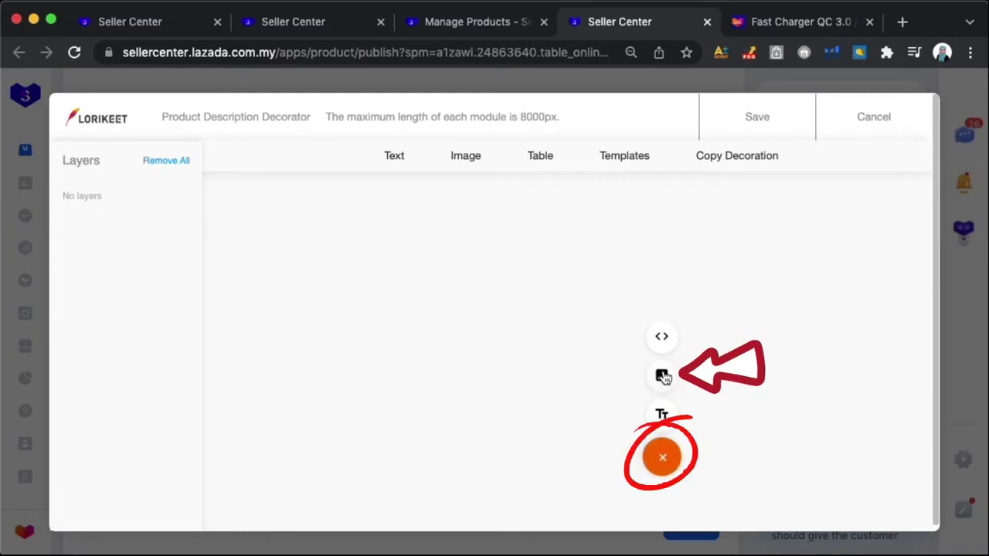
{"action": "left_click", "coordinate": [666, 378]}
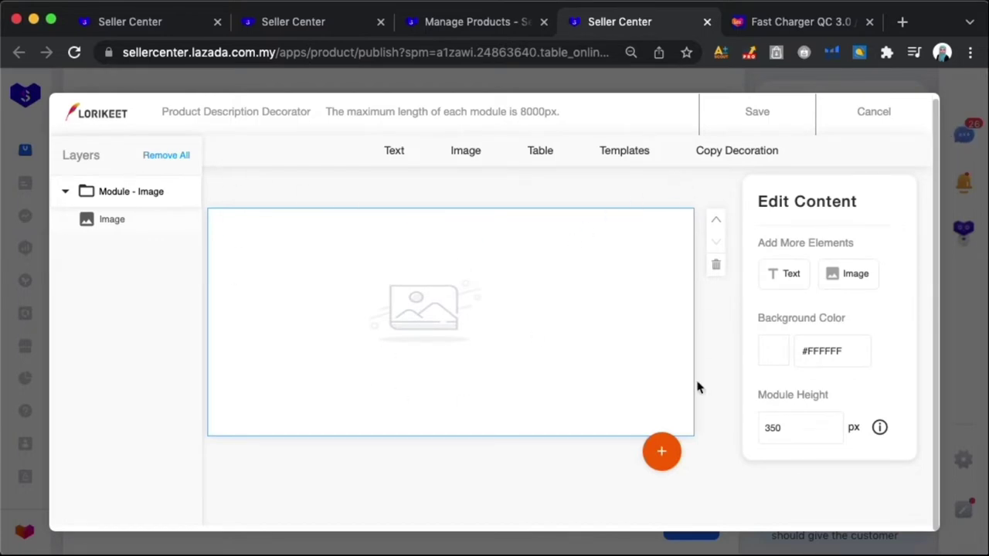
{"action": "left_click", "coordinate": [400, 315]}
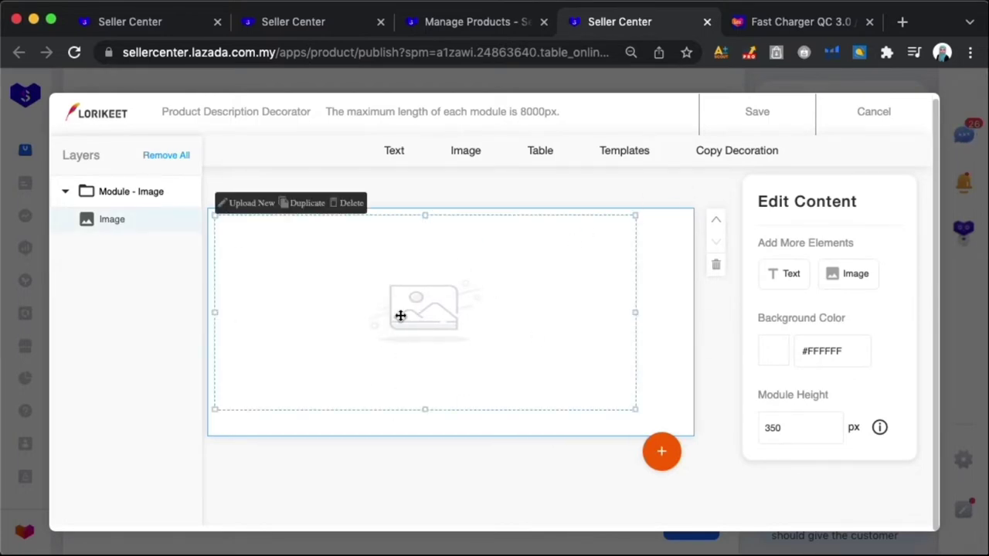
{"action": "left_click", "coordinate": [263, 203]}
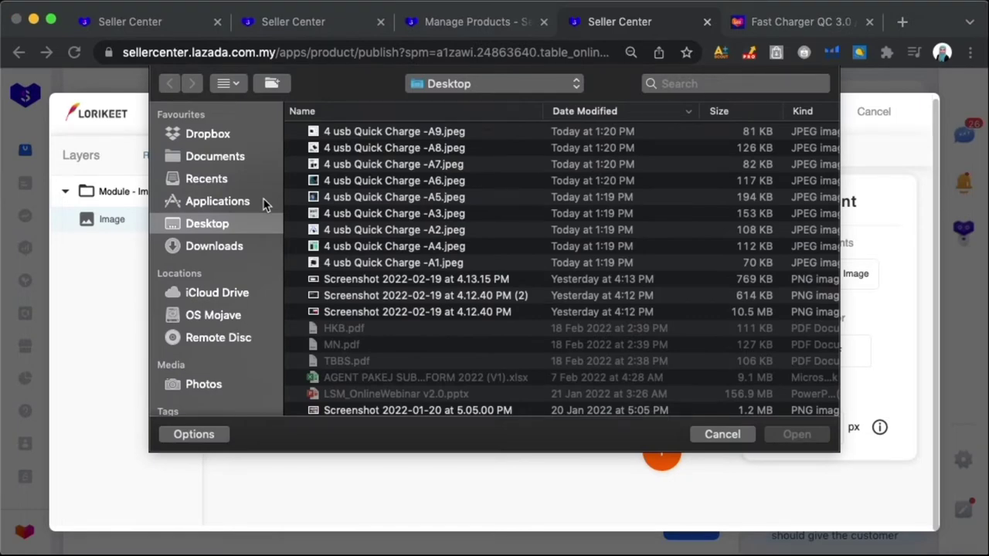
{"action": "double_click", "coordinate": [341, 246]}
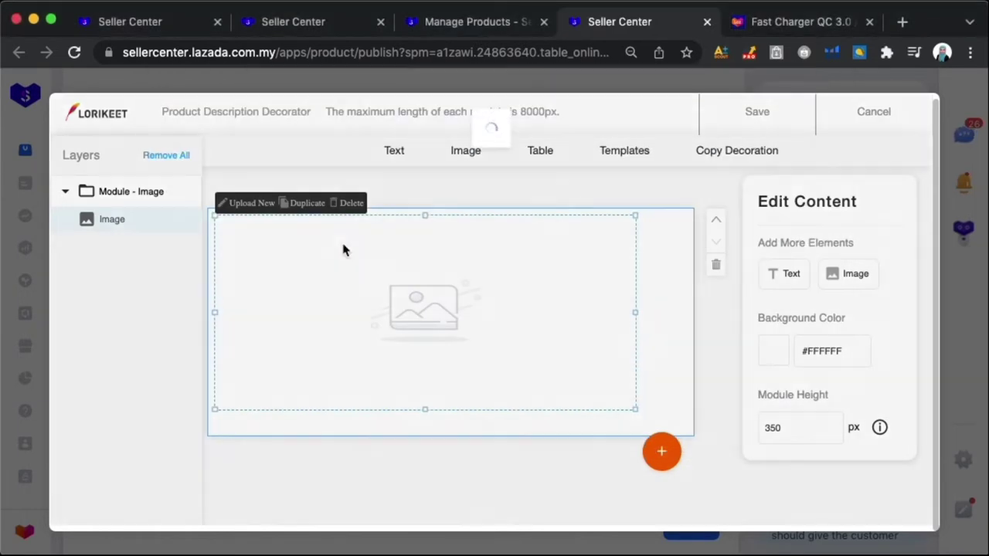
Step: Enlarge the uploaded "Charge 4 Devices Simultaneously" image proportionally until it nearly fills the module's width
{"action": "scroll", "coordinate": [344, 246], "scroll_direction": "down", "scroll_amount": 3}
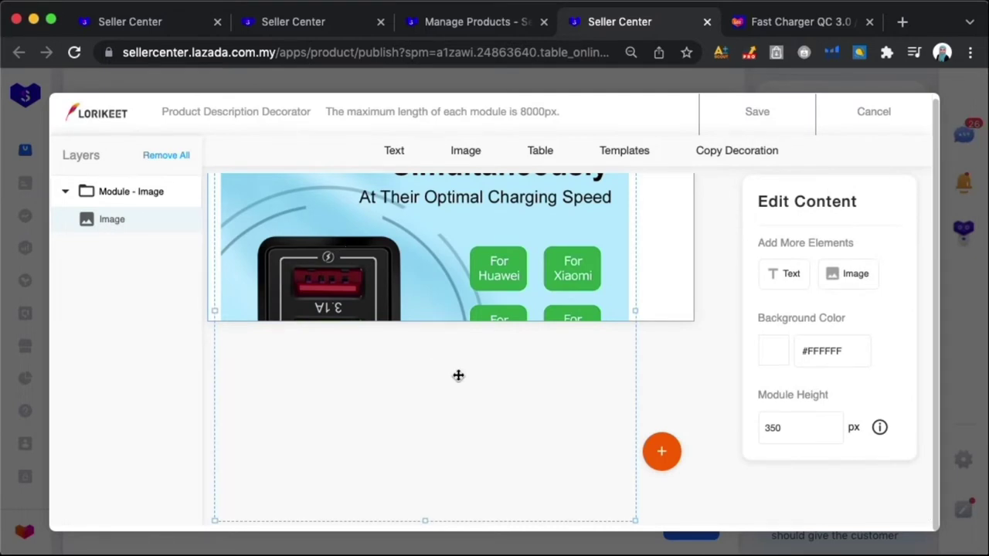
{"action": "scroll", "coordinate": [458, 376], "scroll_direction": "up", "scroll_amount": 3}
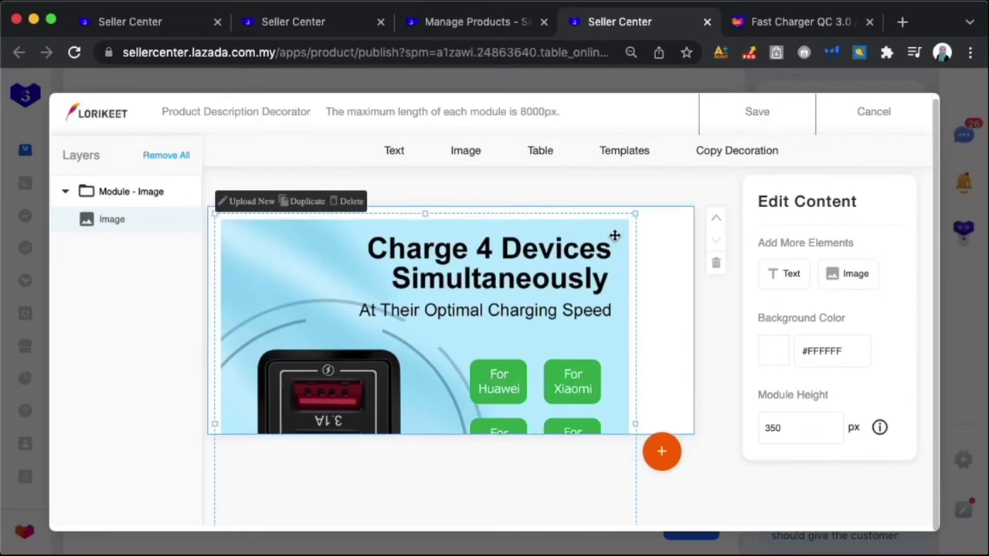
{"action": "scroll", "coordinate": [646, 232], "scroll_direction": "down", "scroll_amount": 3}
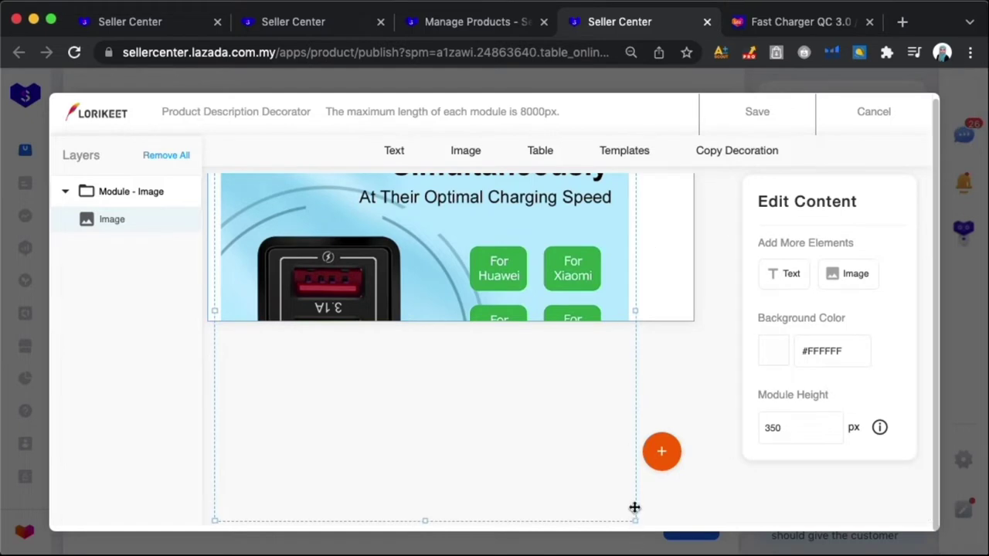
{"action": "left_click_drag", "start_coordinate": [633, 523], "coordinate": [687, 555]}
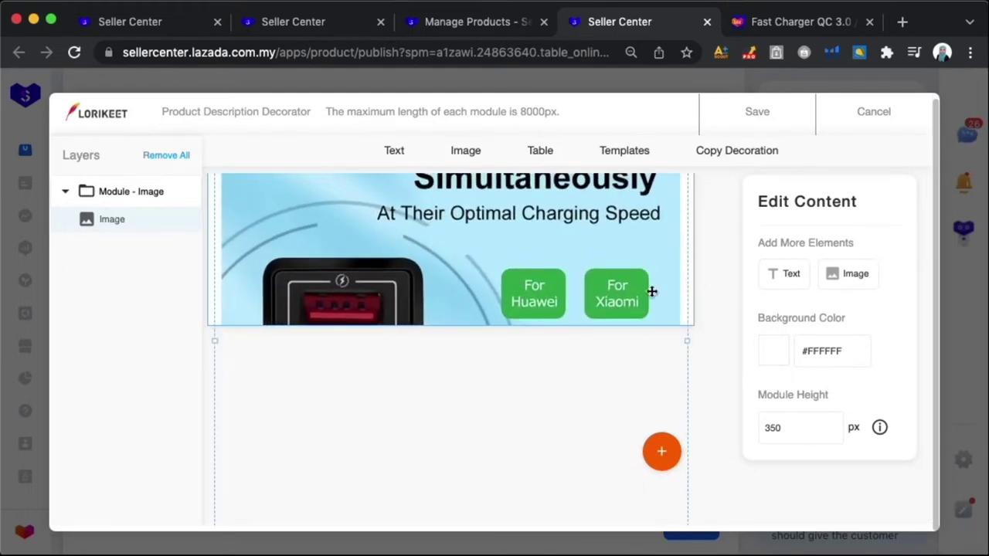
{"action": "scroll", "coordinate": [610, 301], "scroll_direction": "up", "scroll_amount": 3}
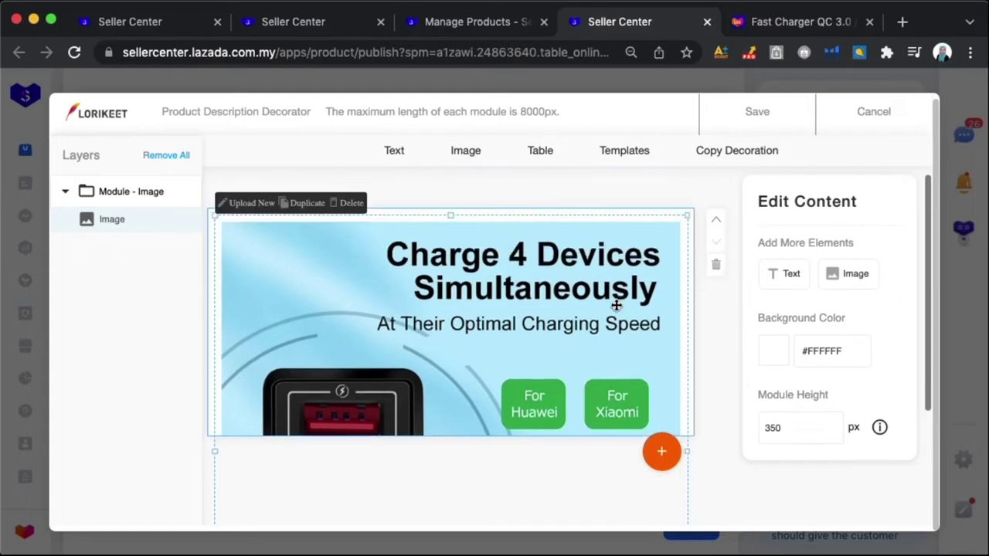
Step: Set the height of the first image module to 700 px
{"action": "double_click", "coordinate": [771, 392]}
{"action": "left_click_drag", "start_coordinate": [827, 395], "coordinate": [739, 401]}
{"action": "left_click", "coordinate": [773, 427]}
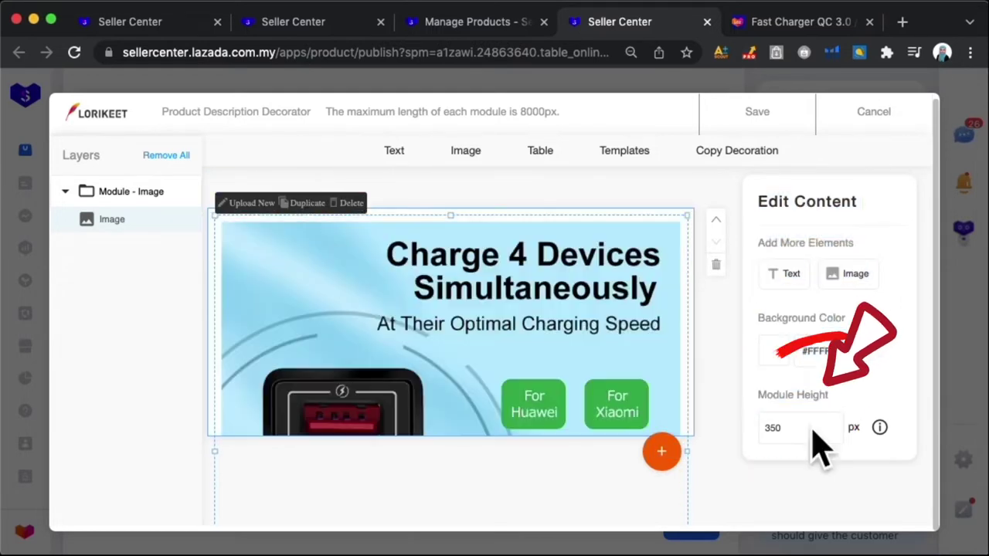
{"action": "double_click", "coordinate": [772, 427]}
{"action": "type", "text": "70"}
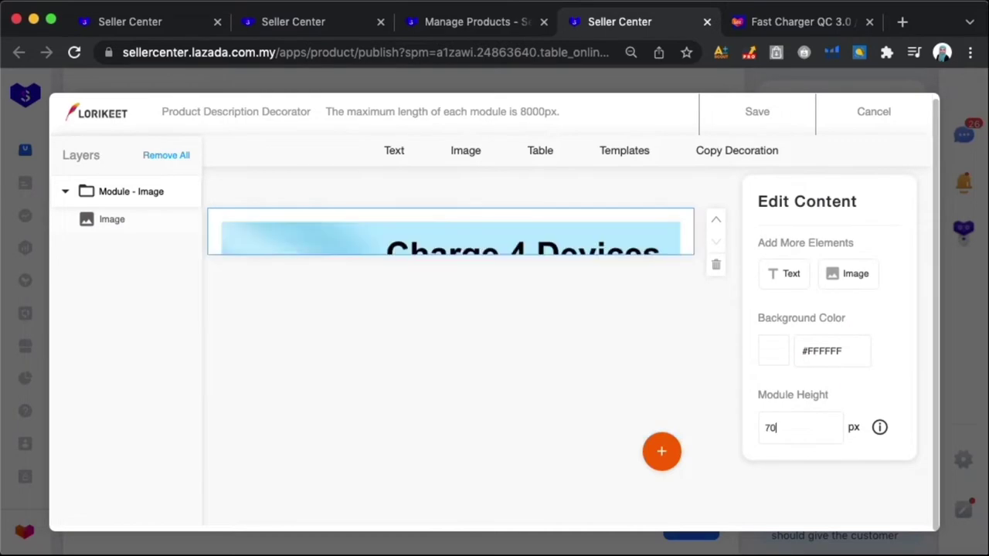
{"action": "type", "text": "0"}
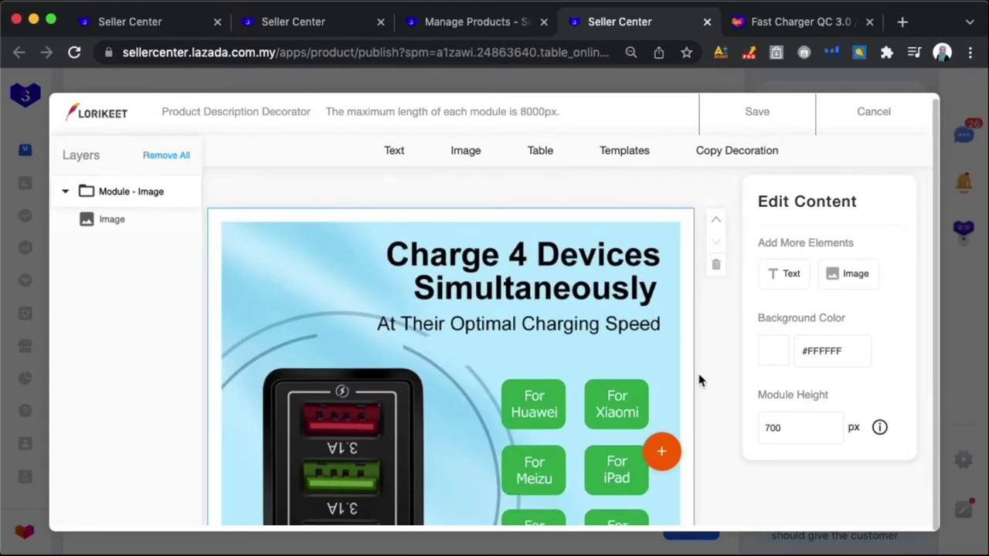
Step: Add a second image module below the first and upload "4 usb Quick Charge -A6.jpeg" into it
{"action": "scroll", "coordinate": [700, 380], "scroll_direction": "down", "scroll_amount": 4}
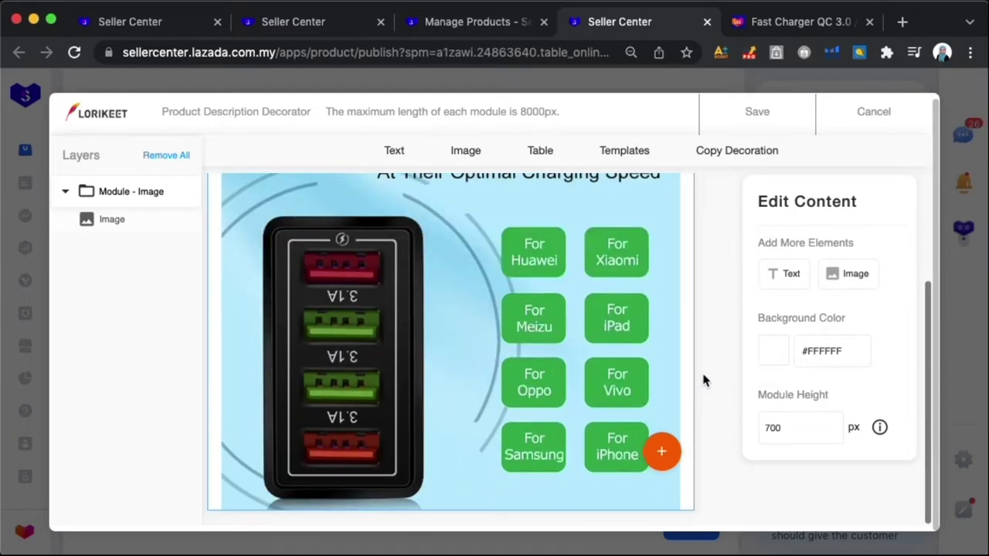
{"action": "left_click", "coordinate": [655, 461]}
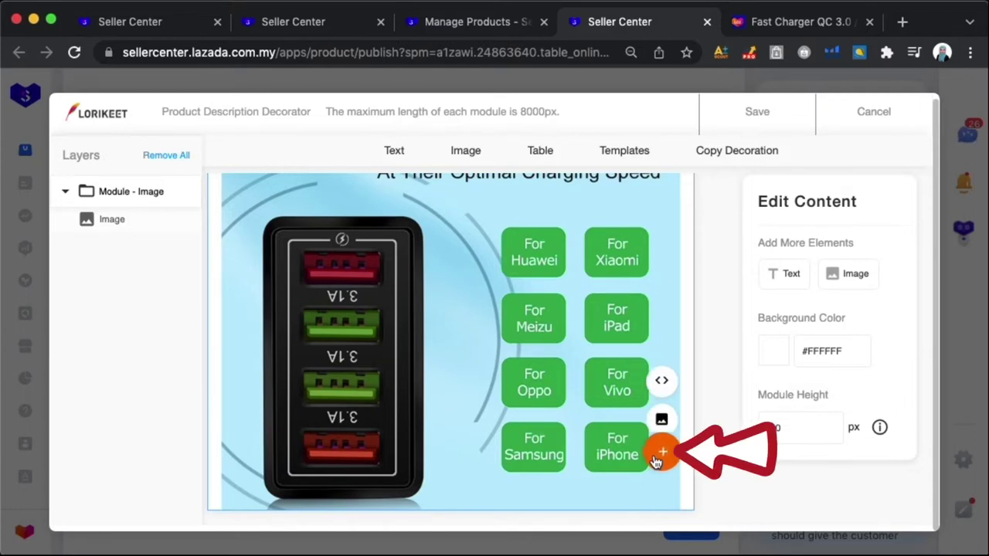
{"action": "left_click", "coordinate": [655, 462]}
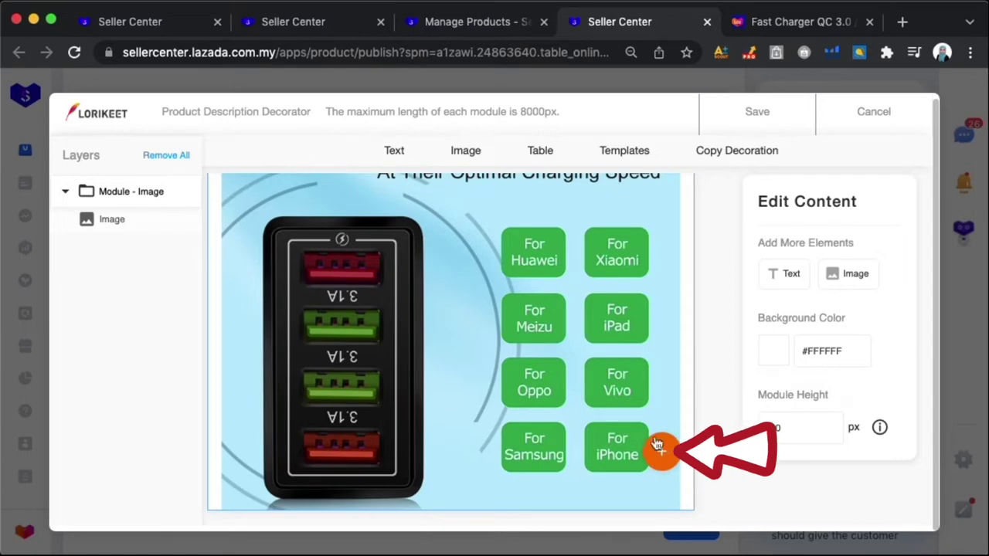
{"action": "left_click", "coordinate": [666, 453]}
{"action": "left_click", "coordinate": [664, 453]}
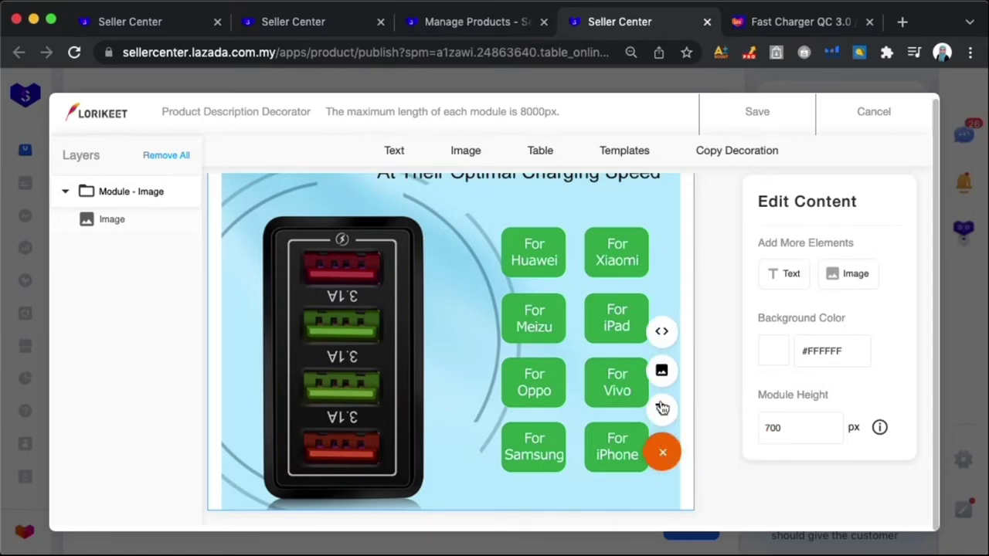
{"action": "left_click", "coordinate": [661, 372]}
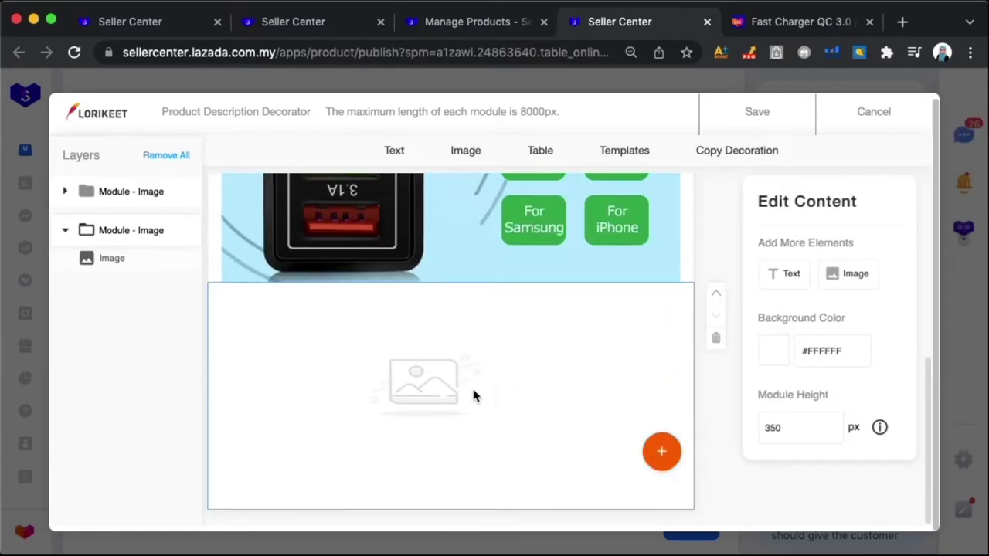
{"action": "left_click", "coordinate": [473, 391]}
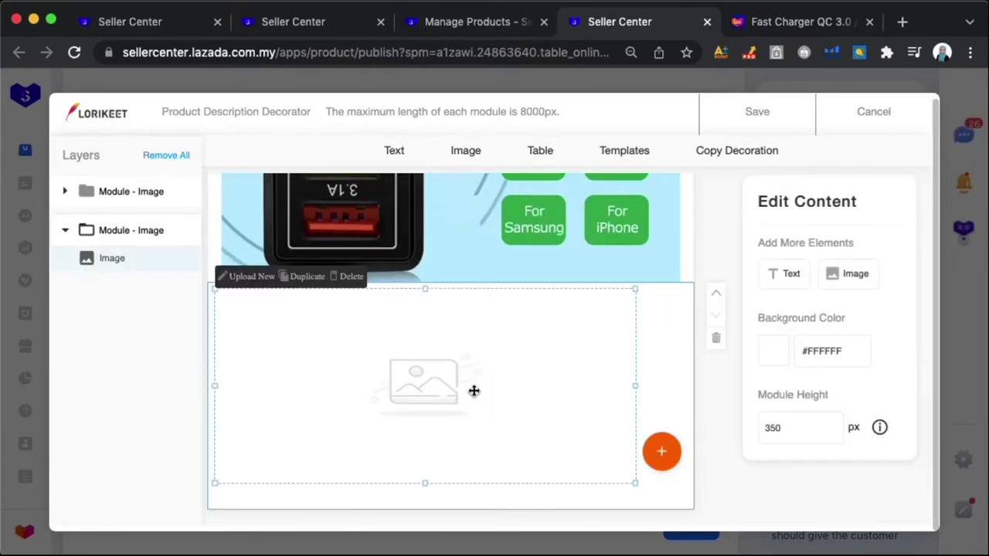
{"action": "left_click", "coordinate": [246, 281]}
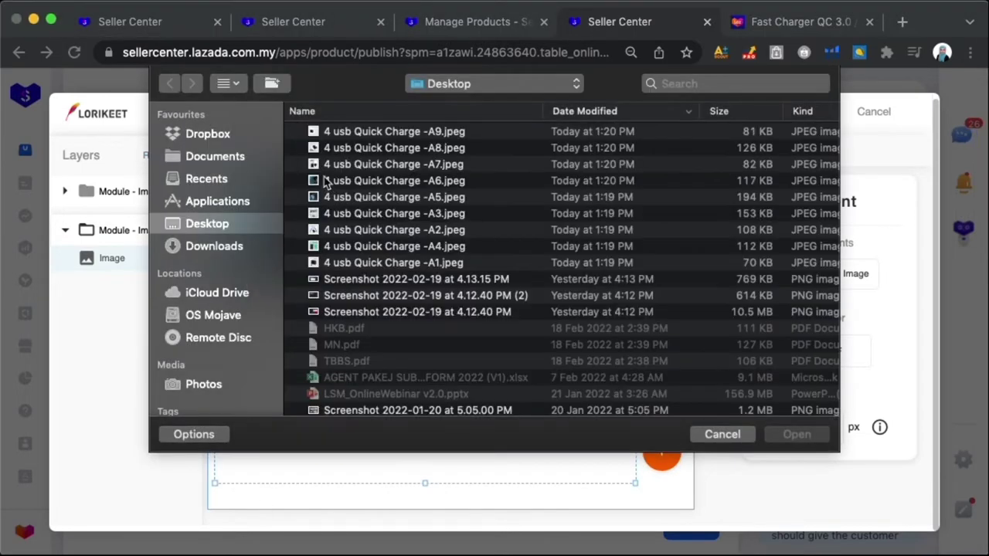
{"action": "double_click", "coordinate": [326, 184]}
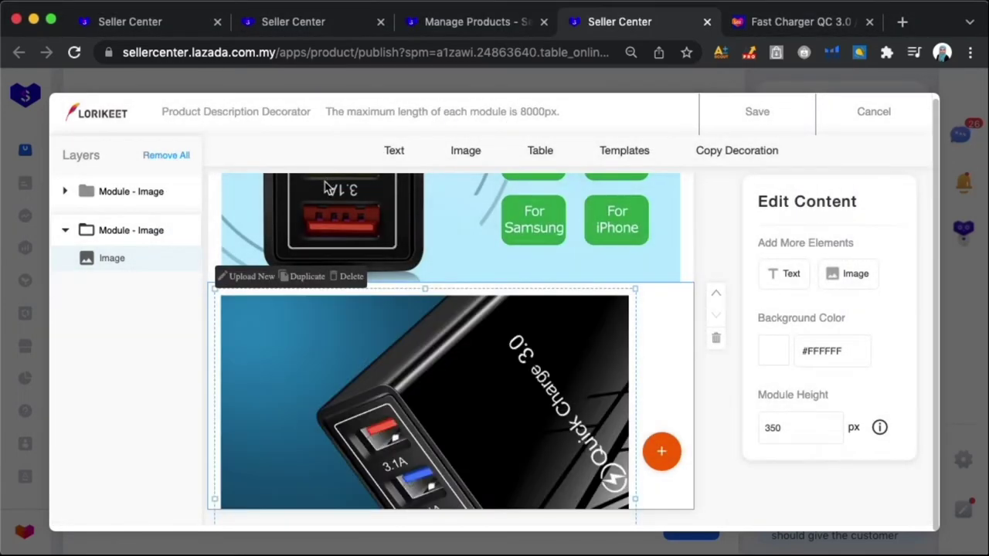
Step: Set the second image module's height to 700 px and enlarge its image to fill the module's width
{"action": "left_click", "coordinate": [782, 433]}
{"action": "double_click", "coordinate": [782, 432]}
{"action": "type", "text": "700"}
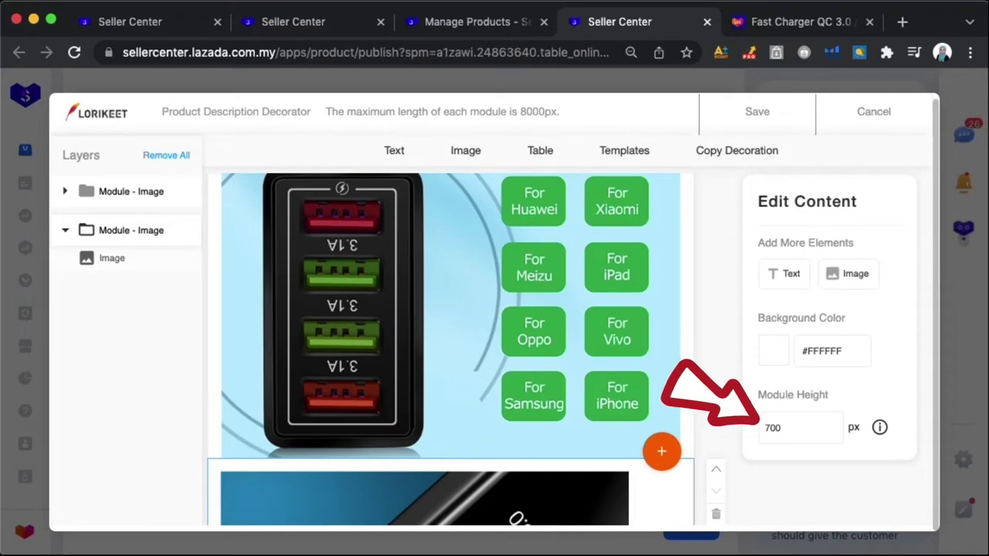
{"action": "scroll", "coordinate": [523, 422], "scroll_direction": "down", "scroll_amount": 5}
{"action": "left_click", "coordinate": [522, 343]}
{"action": "left_click_drag", "start_coordinate": [635, 485], "coordinate": [687, 553]}
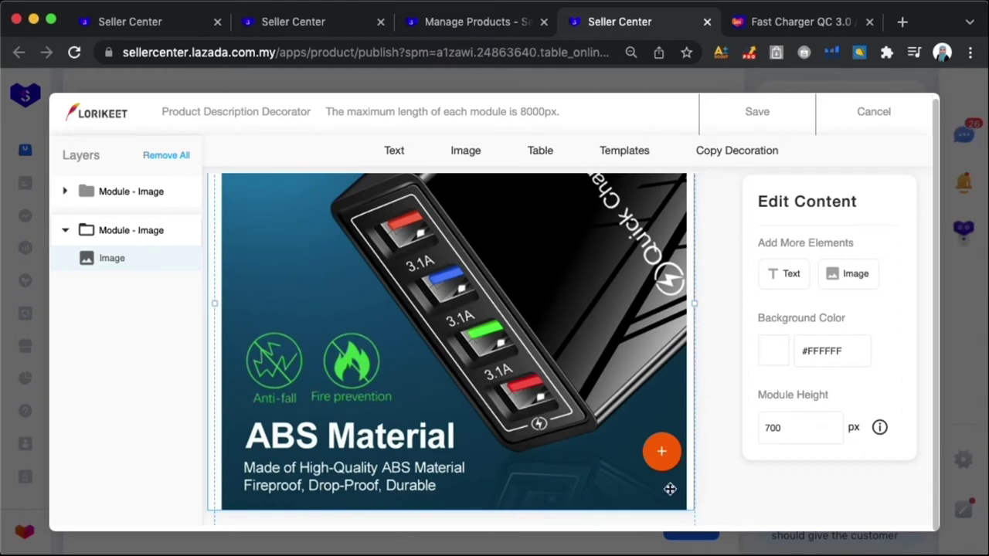
Step: Add a text module below the second image module
{"action": "left_click_drag", "start_coordinate": [670, 488], "coordinate": [663, 461]}
{"action": "left_click", "coordinate": [663, 462]}
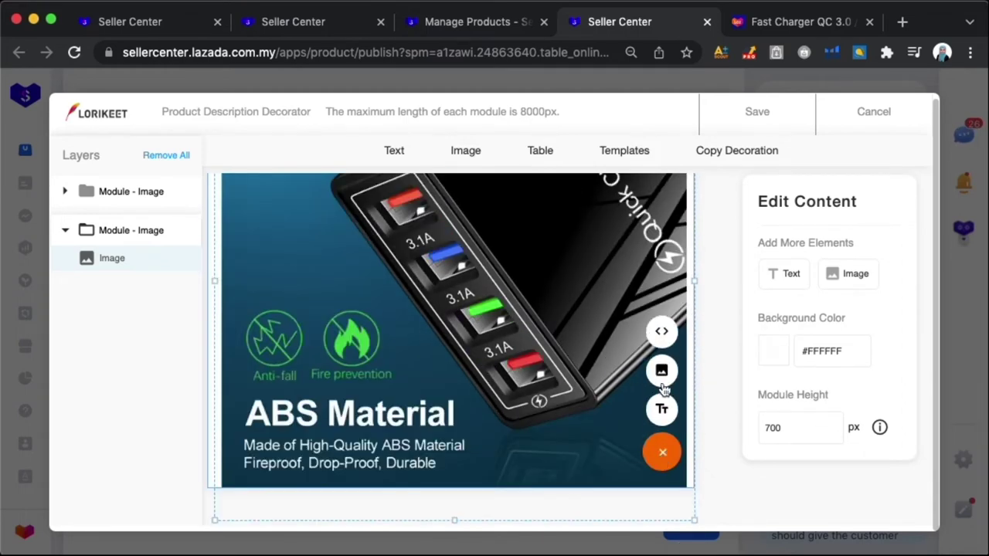
{"action": "left_click", "coordinate": [662, 409]}
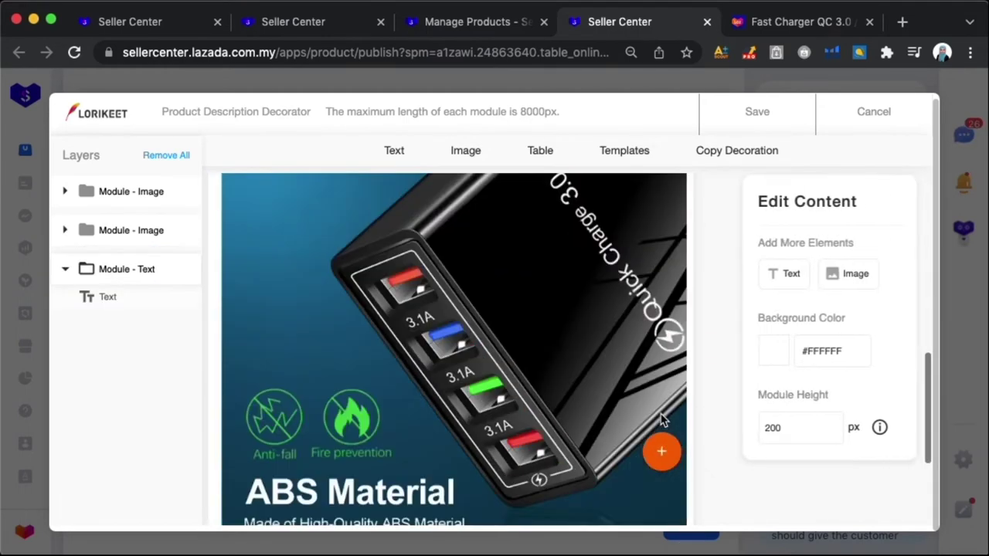
Step: Replace the text module's placeholder with the copied numbered feature text starting "1. QUICK CHARGE 3.0" and widen its text box
{"action": "left_click", "coordinate": [669, 464]}
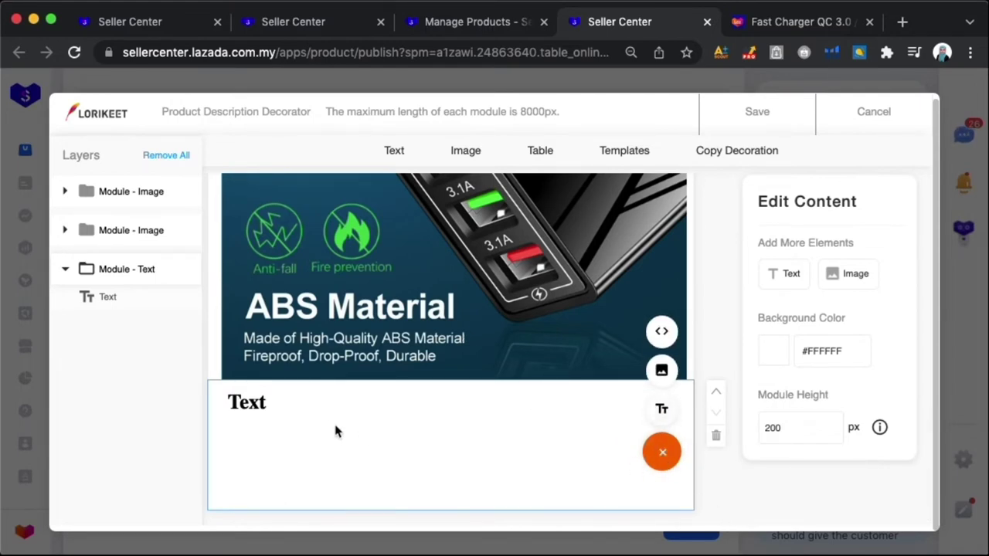
{"action": "left_click", "coordinate": [574, 438]}
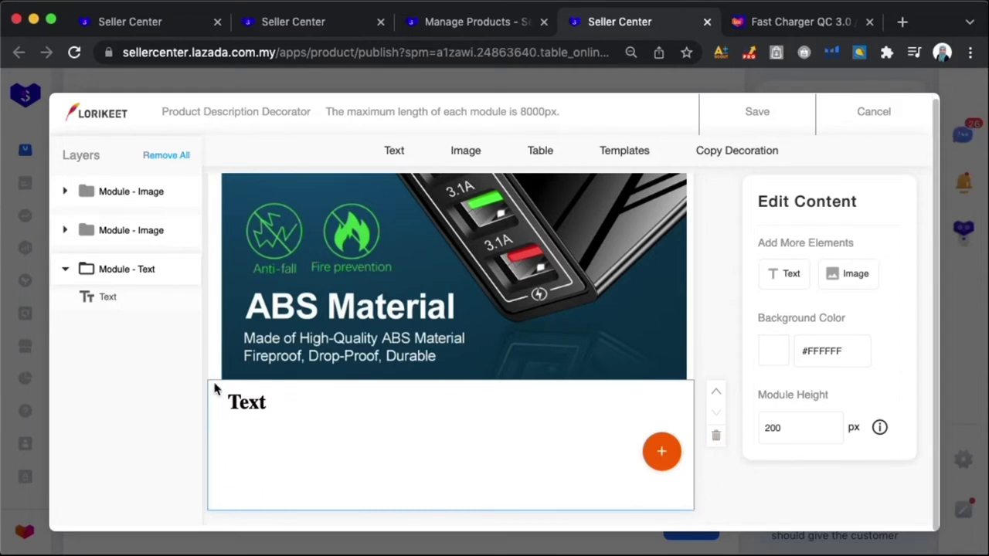
{"action": "left_click", "coordinate": [241, 403]}
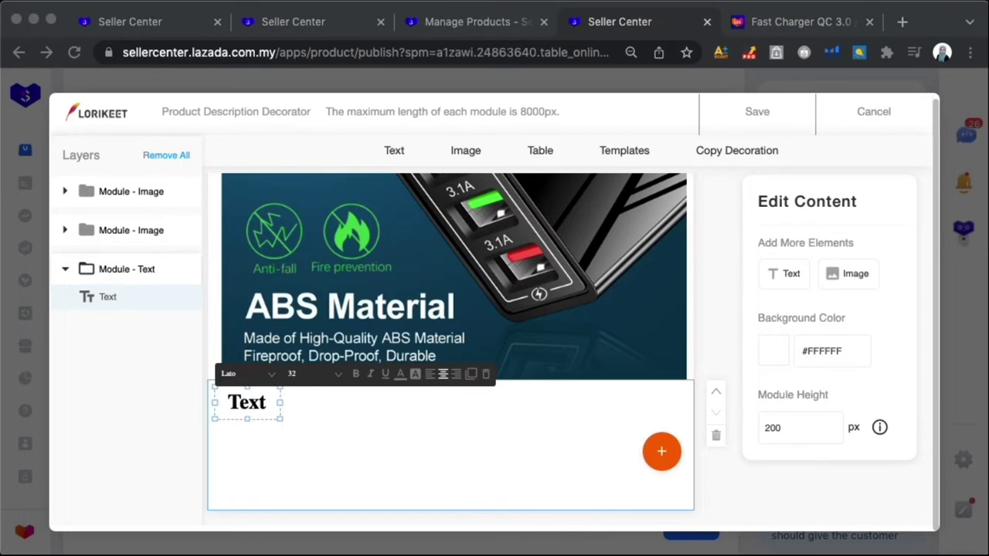
{"action": "left_click", "coordinate": [245, 410]}
{"action": "double_click", "coordinate": [246, 411]}
{"action": "key", "text": "super+v"}
{"action": "left_click_drag", "start_coordinate": [280, 402], "coordinate": [708, 430]}
Step: Set the feature text's font size to 20 and the text module's height to 600 px
{"action": "left_click", "coordinate": [343, 375]}
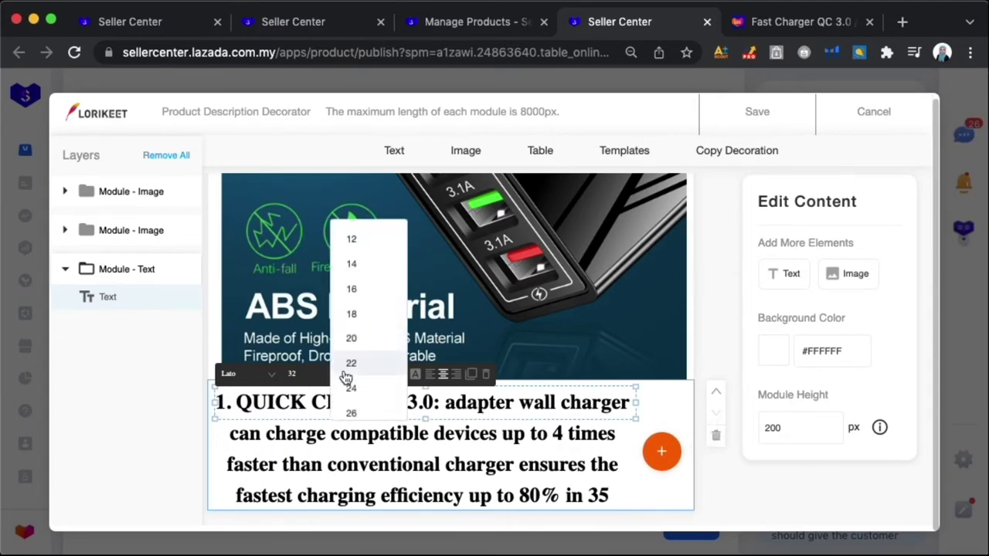
{"action": "left_click", "coordinate": [373, 345]}
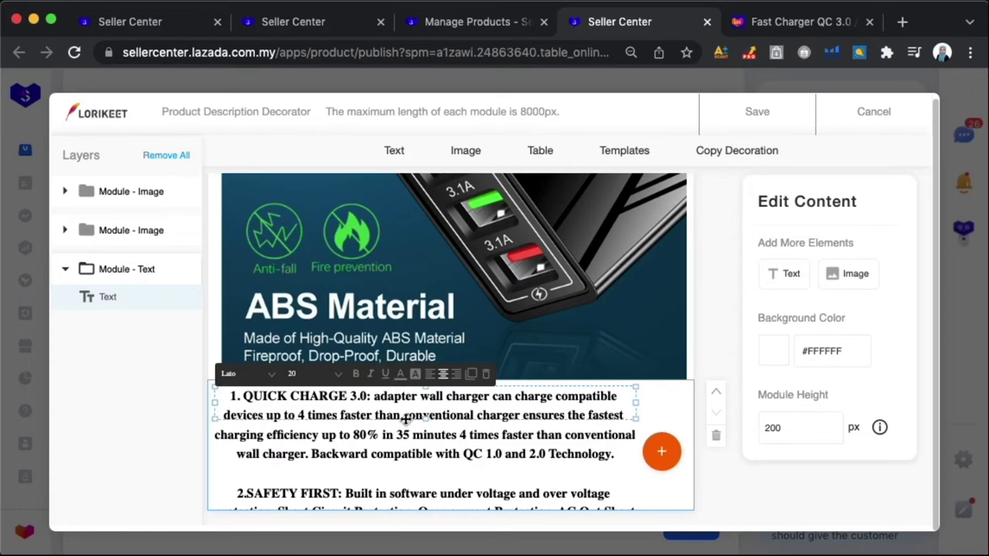
{"action": "double_click", "coordinate": [783, 429]}
{"action": "type", "text": "500"}
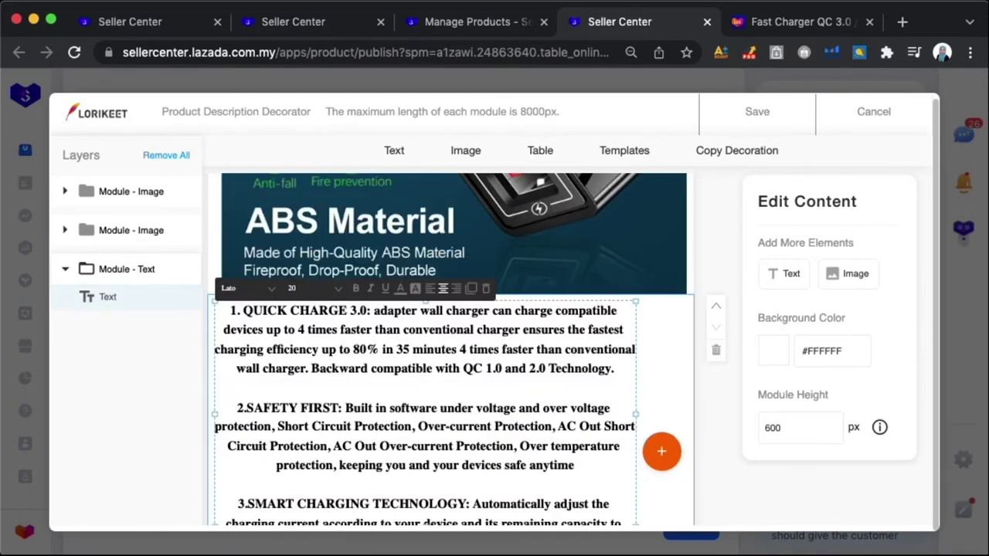
Step: Left-align the feature text and put the description after each of the four numbered headings on its own line
{"action": "left_click", "coordinate": [372, 311]}
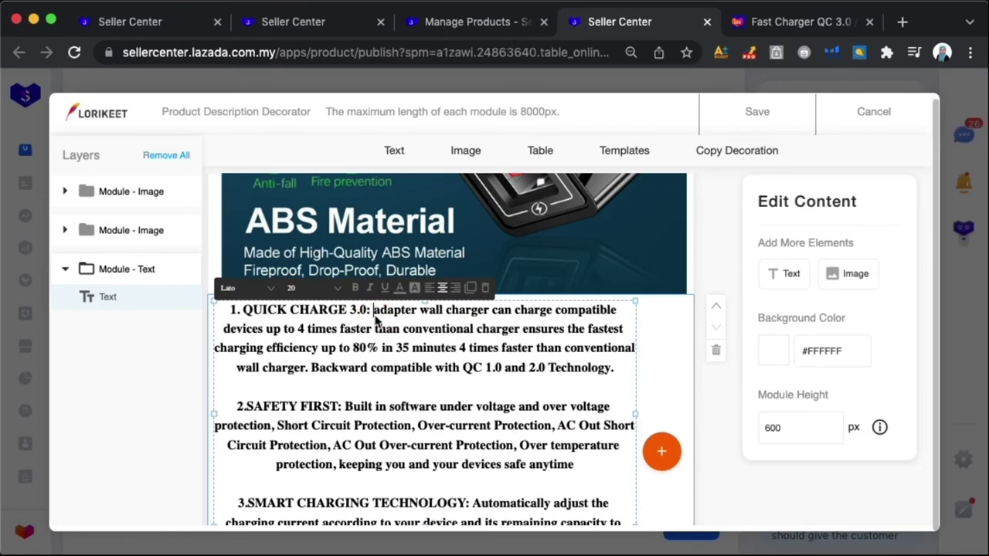
{"action": "left_click", "coordinate": [429, 287]}
{"action": "left_click", "coordinate": [358, 310]}
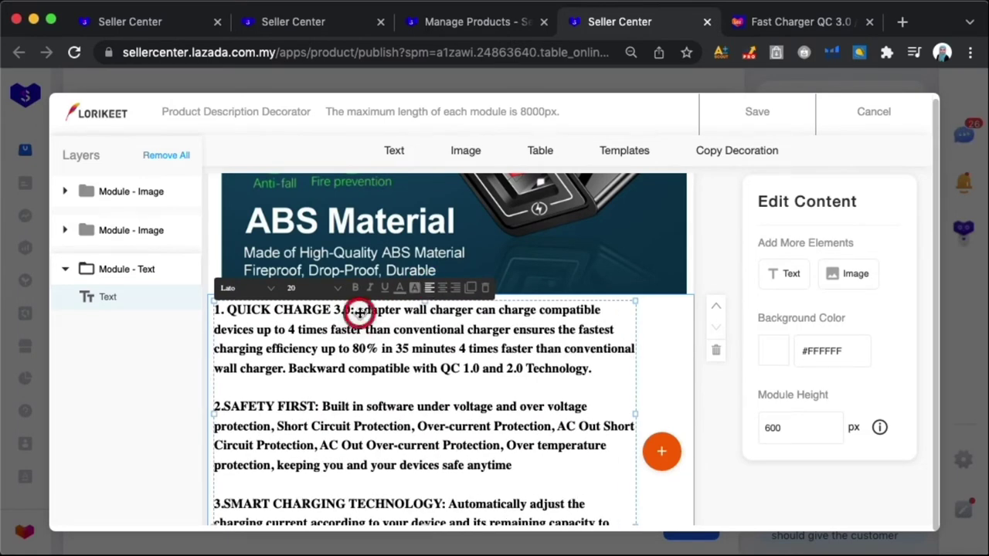
{"action": "key", "text": "Return"}
{"action": "left_click", "coordinate": [324, 425]}
{"action": "key", "text": "Return"}
{"action": "scroll", "coordinate": [348, 401], "scroll_direction": "down", "scroll_amount": 3}
{"action": "left_click_drag", "start_coordinate": [425, 354], "coordinate": [416, 496]}
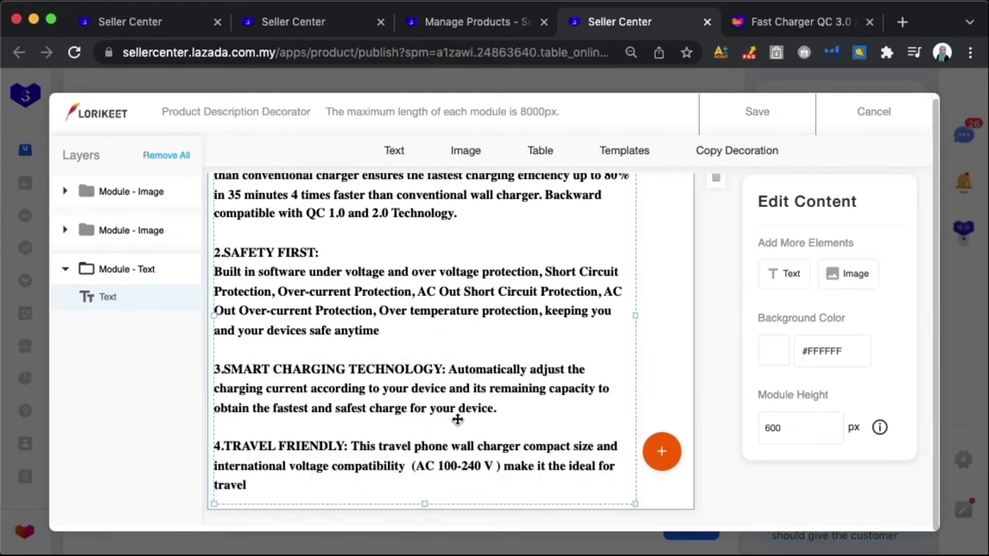
{"action": "left_click", "coordinate": [449, 371]}
{"action": "key", "text": "Return"}
{"action": "left_click", "coordinate": [355, 449]}
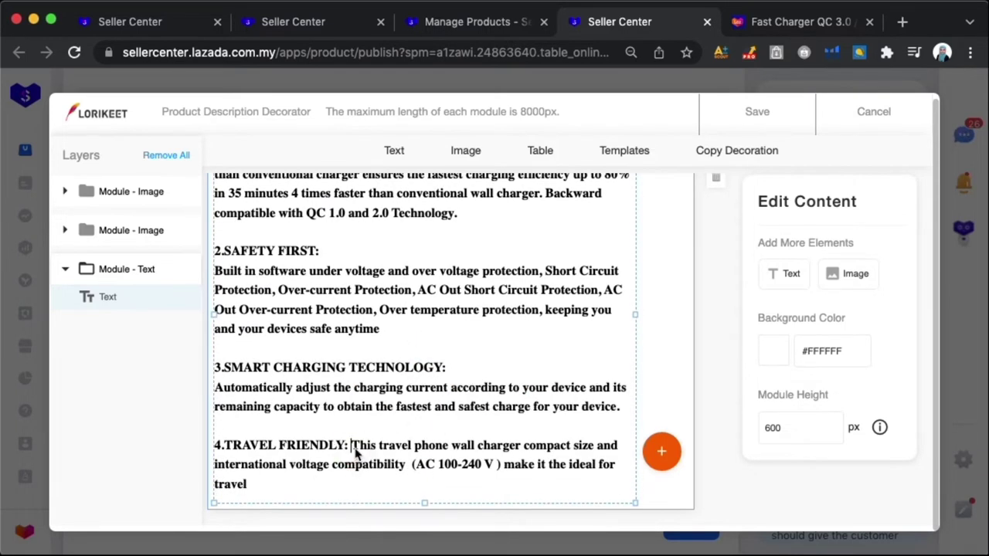
{"action": "key", "text": "Return"}
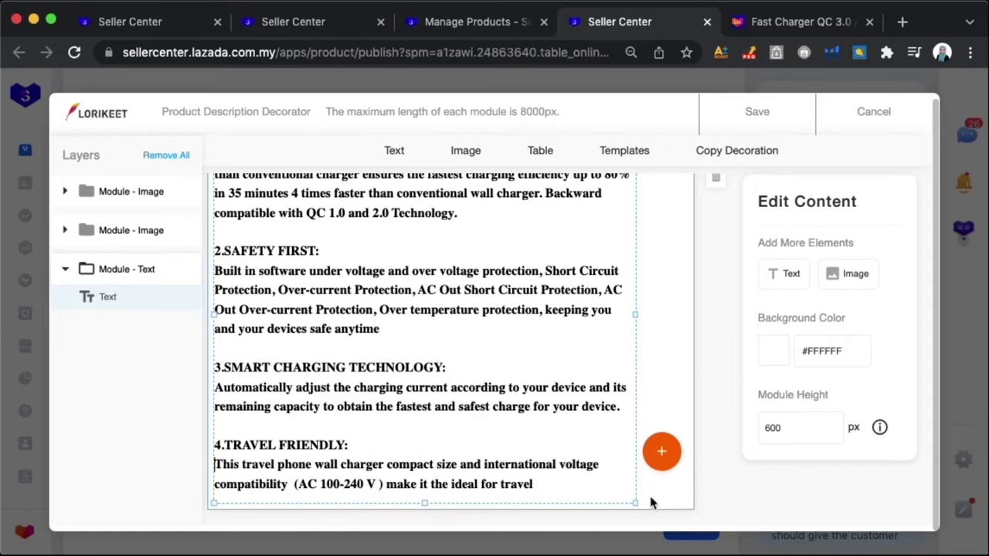
Step: Add an image module below the feature text and upload "4 usb Quick Charge -A9.jpeg" into it
{"action": "mouse_move", "coordinate": [661, 451]}
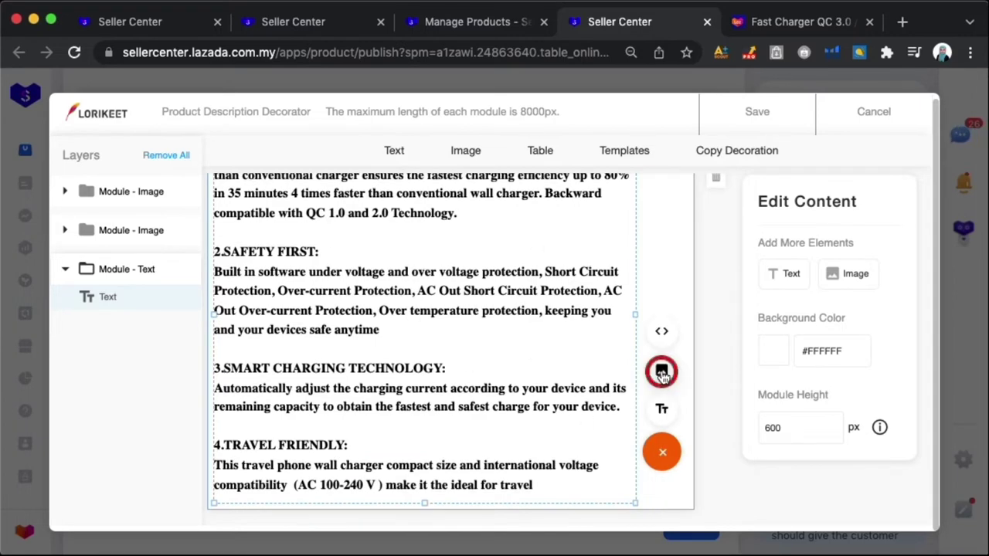
{"action": "left_click", "coordinate": [657, 368]}
{"action": "left_click", "coordinate": [458, 369]}
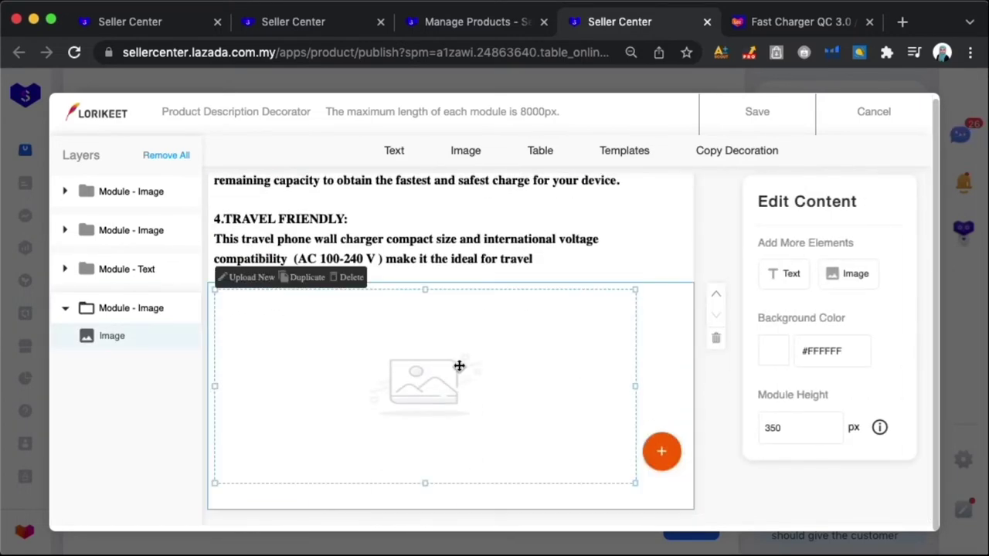
{"action": "left_click", "coordinate": [242, 278]}
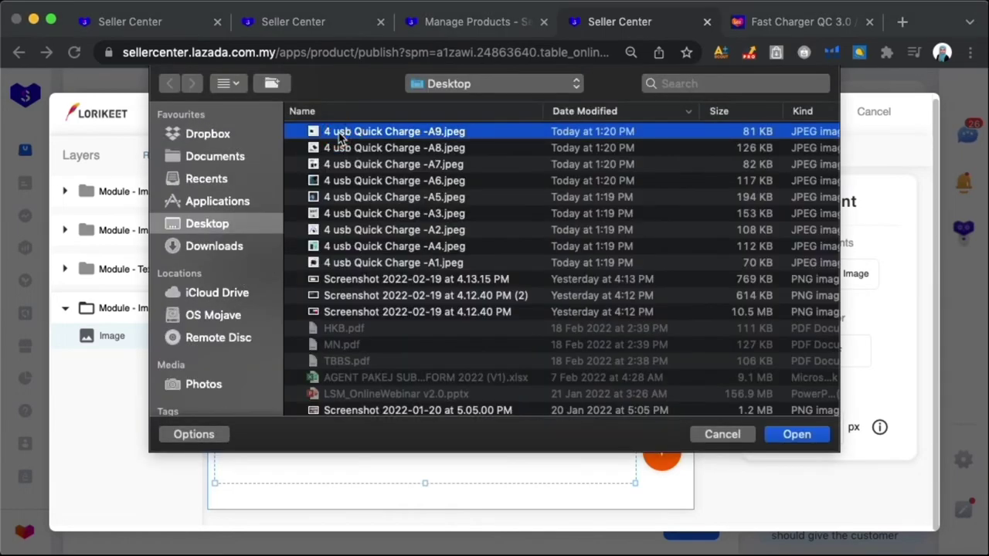
{"action": "double_click", "coordinate": [289, 133]}
Step: Set the height of the product attributes image module to 500 px
{"action": "scroll", "coordinate": [541, 302], "scroll_direction": "down", "scroll_amount": 2}
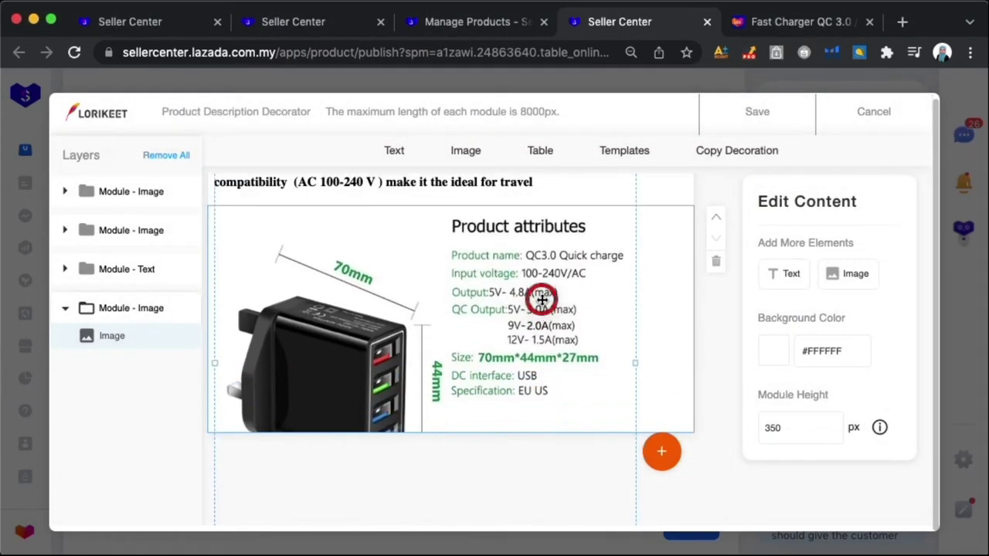
{"action": "scroll", "coordinate": [543, 299], "scroll_direction": "up", "scroll_amount": 1}
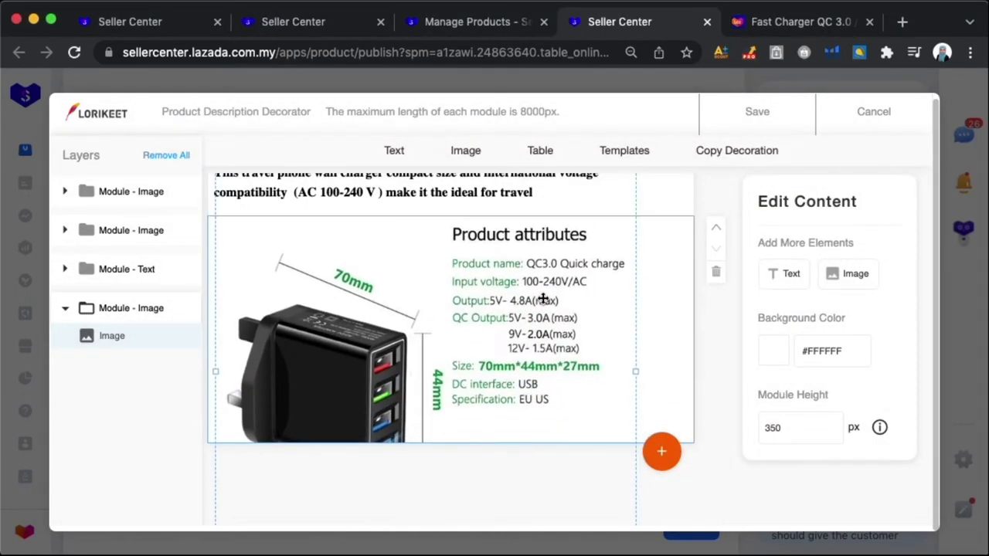
{"action": "double_click", "coordinate": [808, 428]}
{"action": "type", "text": "500"}
Step: Add an image module below the product attributes image and upload "4 usb Quick Charge -A8.jpeg" into it
{"action": "mouse_move", "coordinate": [673, 376]}
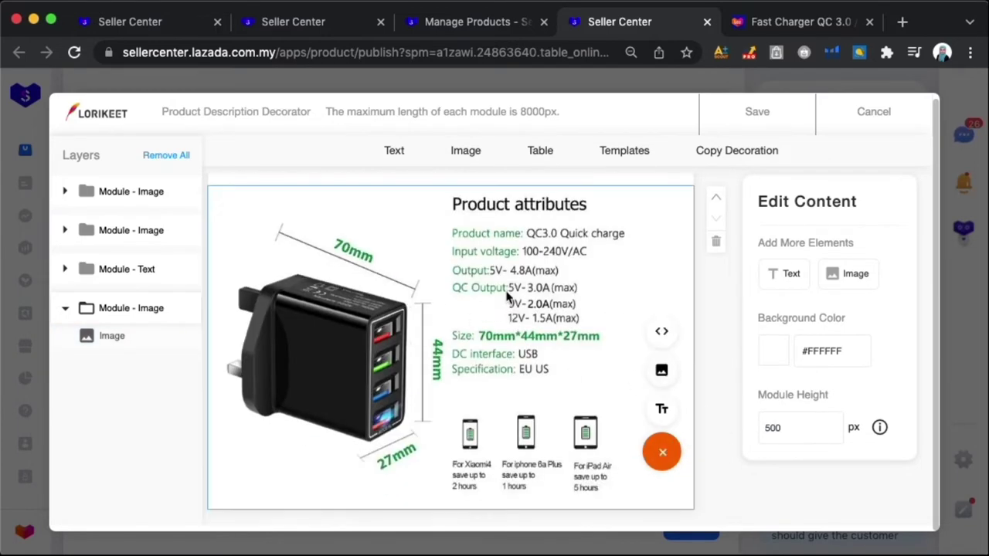
{"action": "left_click", "coordinate": [661, 373]}
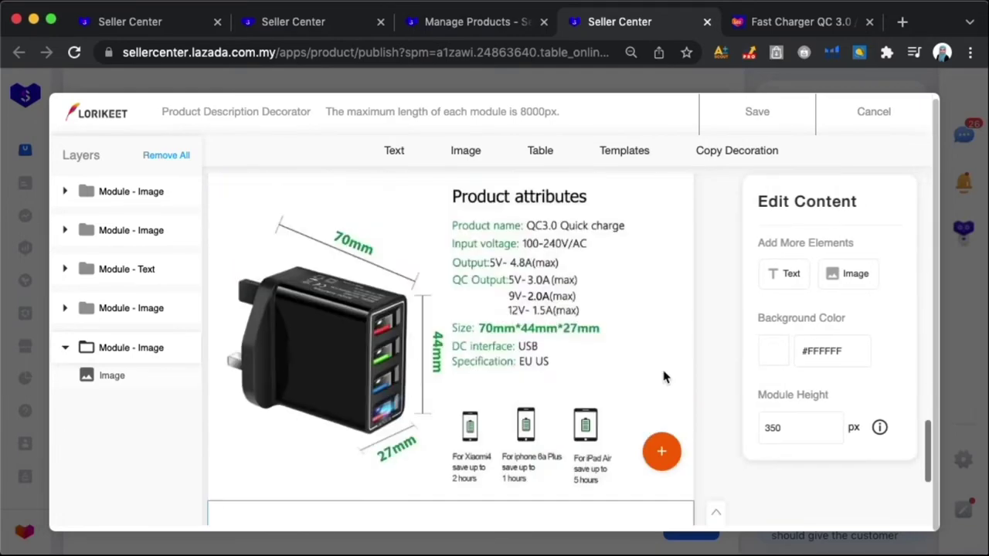
{"action": "left_click", "coordinate": [259, 278]}
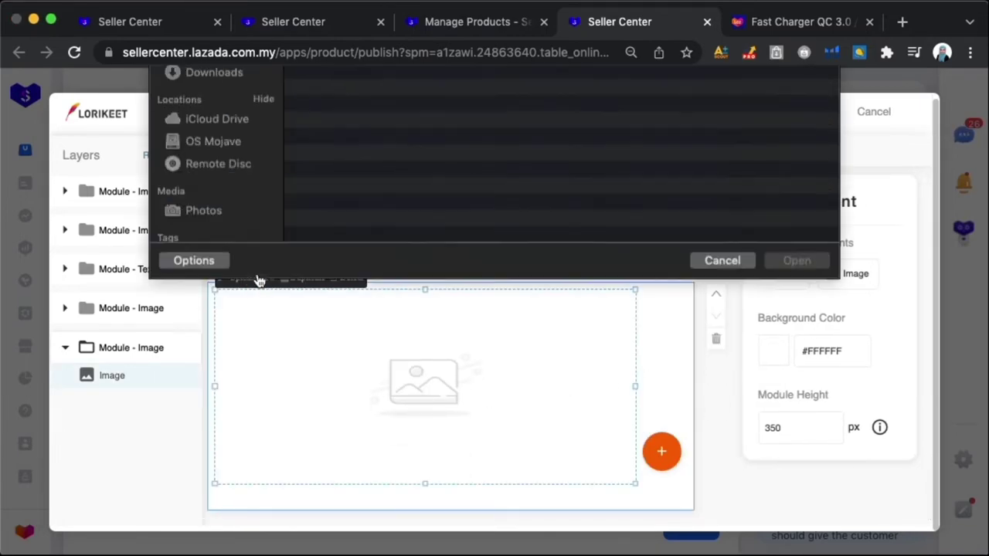
{"action": "double_click", "coordinate": [338, 146]}
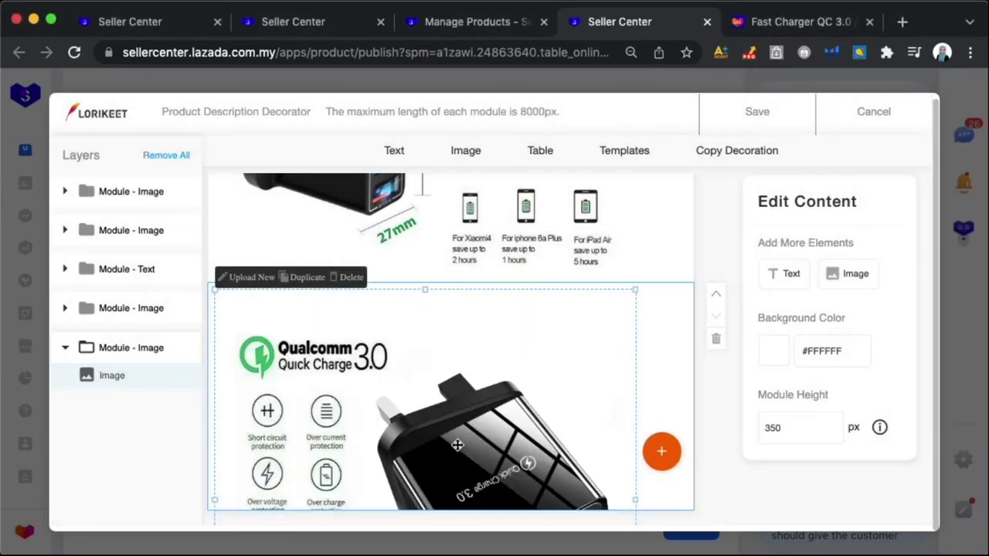
Step: Shrink the Qualcomm Quick Charge 3.0 image so it fills only about the left half of its module
{"action": "scroll", "coordinate": [457, 446], "scroll_direction": "down", "scroll_amount": 3}
{"action": "left_click_drag", "start_coordinate": [637, 525], "coordinate": [447, 282]}
{"action": "scroll", "coordinate": [448, 282], "scroll_direction": "up", "scroll_amount": 3}
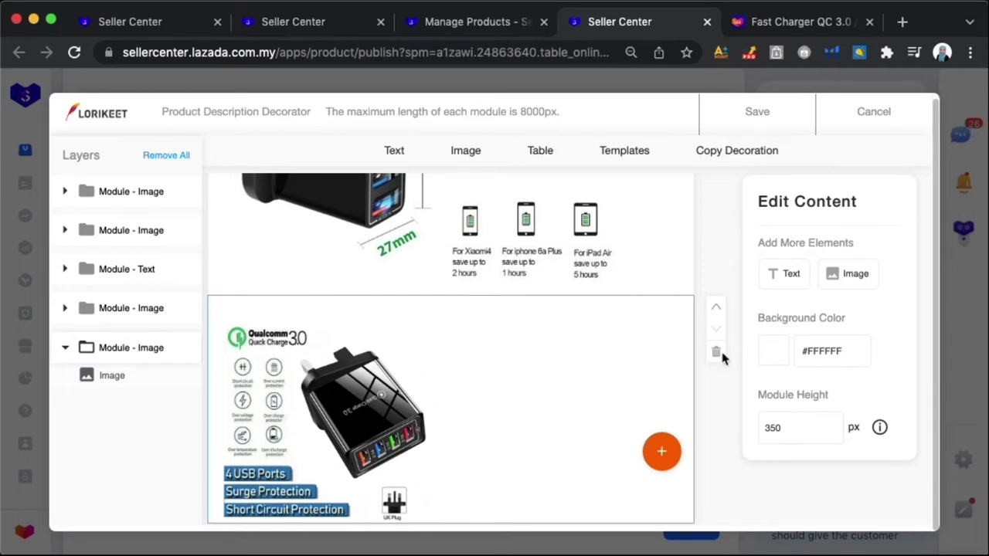
Step: Add a text element to the Qualcomm image's module, place it beside the image, and enlarge the image slightly
{"action": "left_click", "coordinate": [788, 281]}
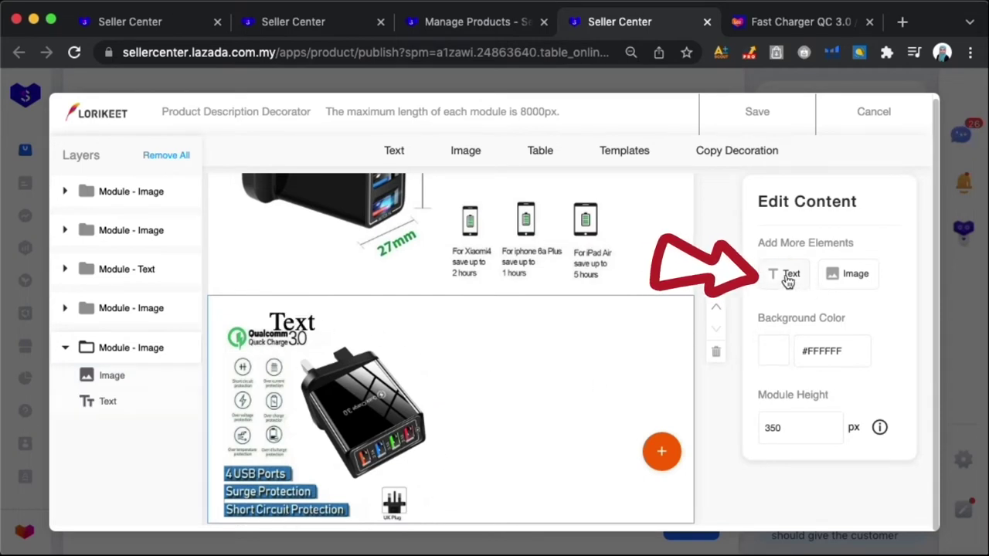
{"action": "left_click_drag", "start_coordinate": [298, 324], "coordinate": [644, 314]}
{"action": "left_click", "coordinate": [401, 376]}
{"action": "left_click_drag", "start_coordinate": [441, 301], "coordinate": [490, 267]}
Step: Fill the enlarged text element with the output interface, compatible brand and quality certification specifications at font size 26
{"action": "left_click", "coordinate": [521, 326]}
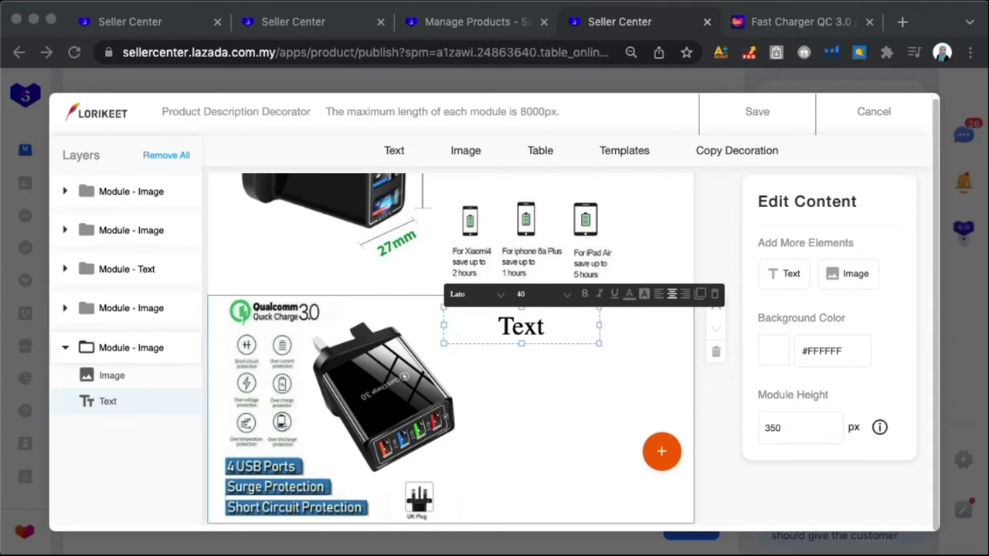
{"action": "left_click", "coordinate": [540, 335]}
{"action": "type", "text": "QHS"}
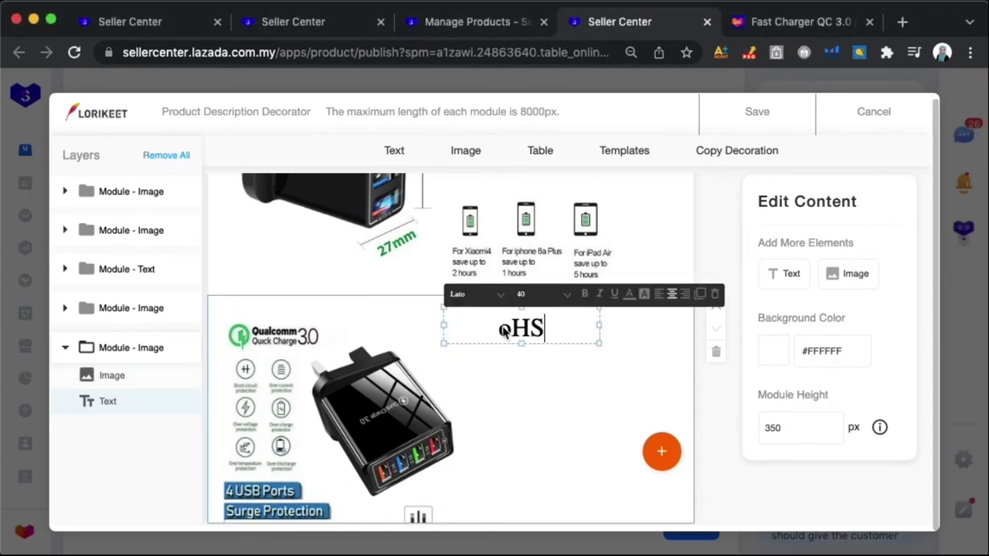
{"action": "left_click_drag", "start_coordinate": [599, 343], "coordinate": [685, 535]}
{"action": "left_click", "coordinate": [538, 297]}
{"action": "left_click", "coordinate": [627, 319]}
Step: Break the specification text into "Output Interface: USB Compatible", "Brand" and "Quality Certification" blocks, with blank lines between them
{"action": "left_click", "coordinate": [598, 320]}
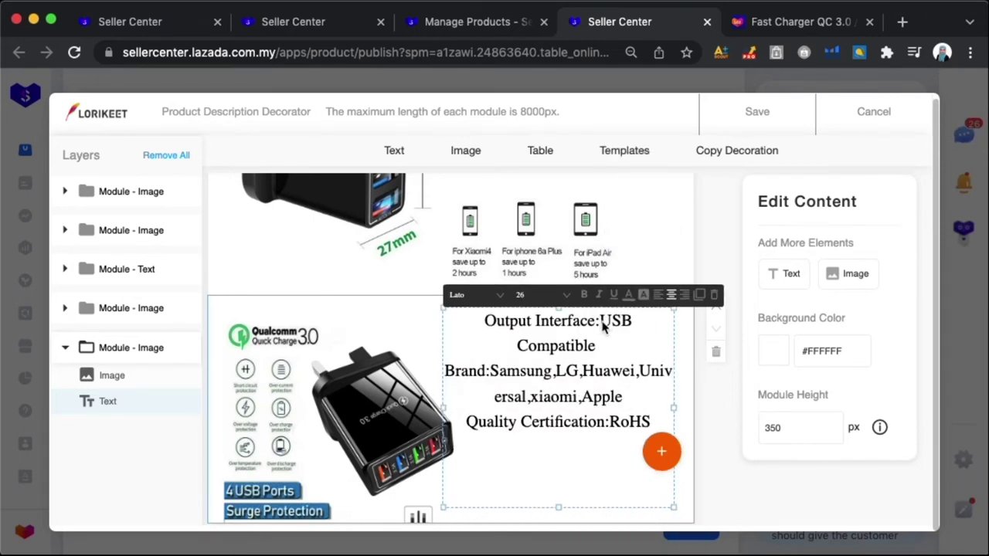
{"action": "key", "text": "Return"}
{"action": "key", "text": "End"}
{"action": "key", "text": "Delete"}
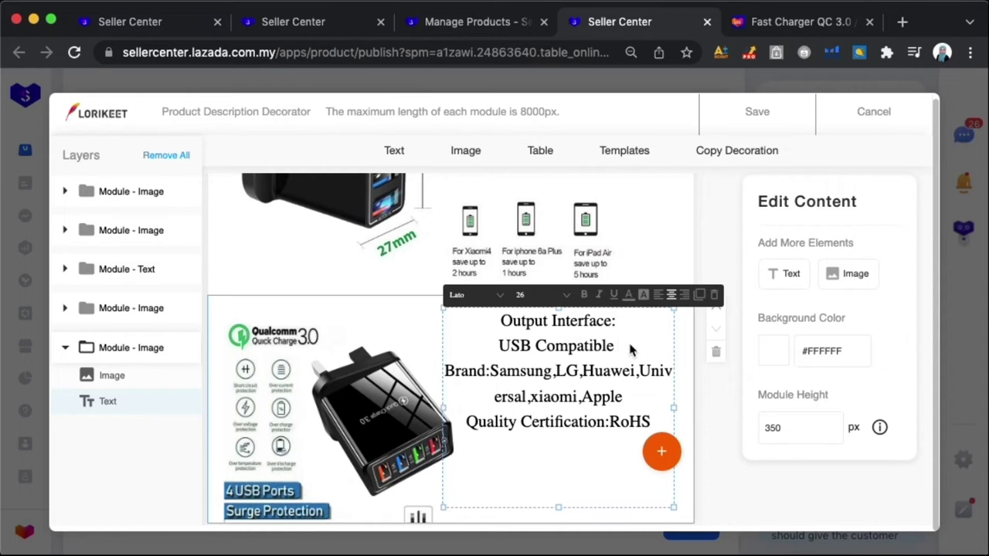
{"action": "key", "text": "Return"}
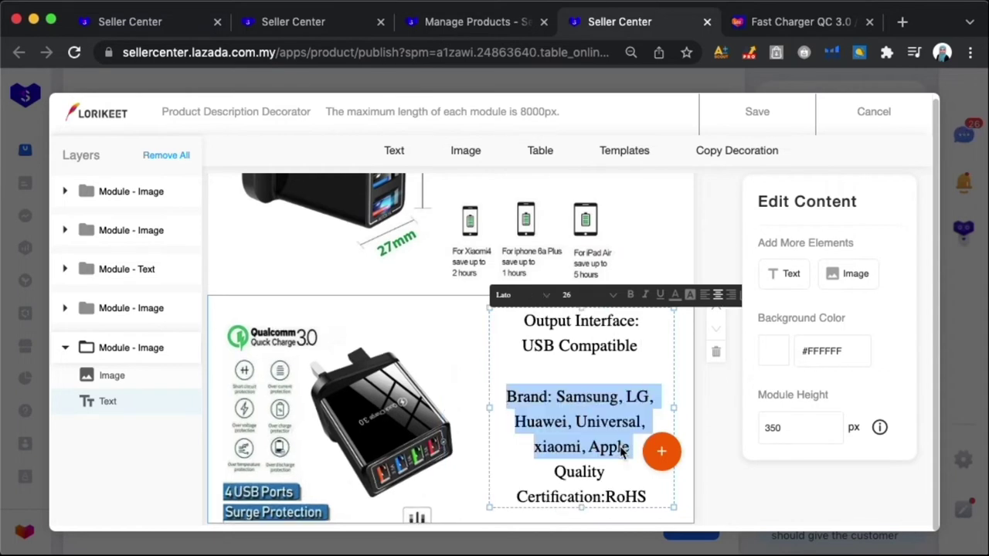
{"action": "left_click", "coordinate": [555, 472]}
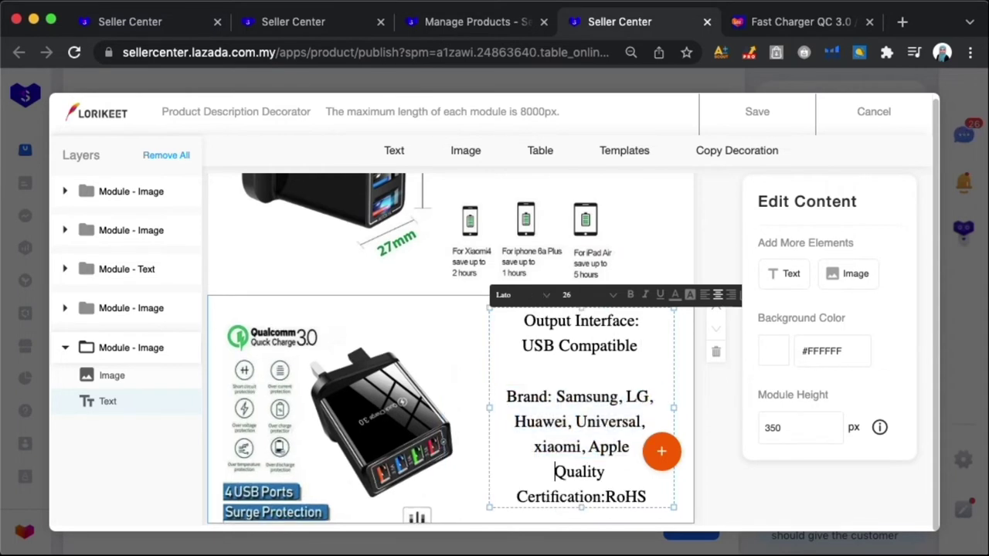
{"action": "key", "text": "Return"}
Step: Widen the specification text box slightly on both sides and move the Qualcomm image up within its module
{"action": "left_click_drag", "start_coordinate": [673, 407], "coordinate": [681, 408]}
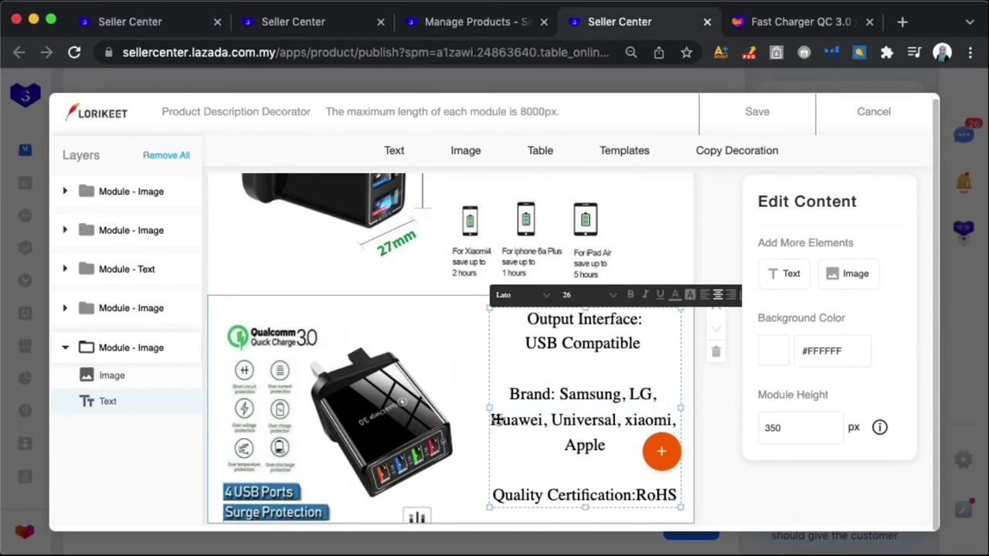
{"action": "left_click_drag", "start_coordinate": [490, 409], "coordinate": [484, 410]}
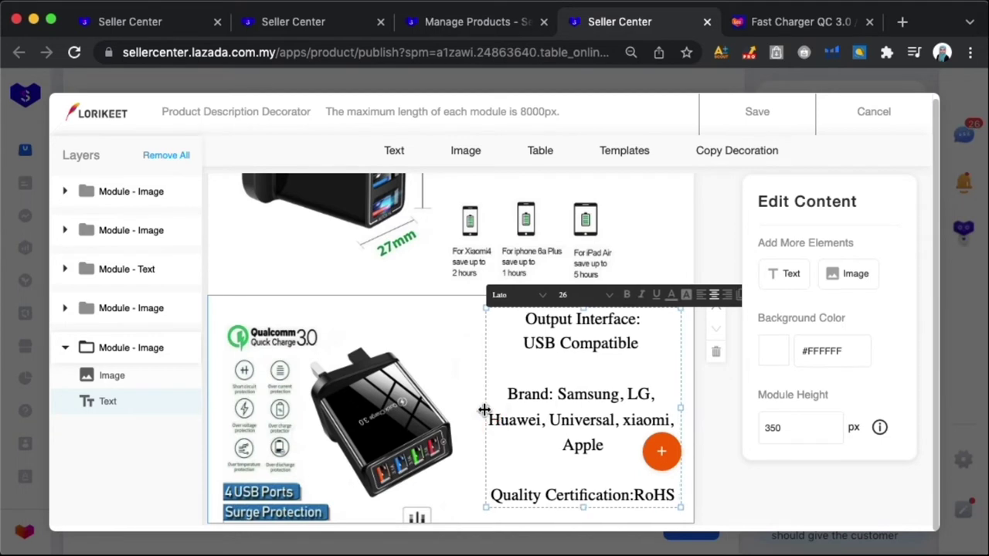
{"action": "left_click", "coordinate": [354, 411]}
{"action": "left_click_drag", "start_coordinate": [353, 410], "coordinate": [353, 379]}
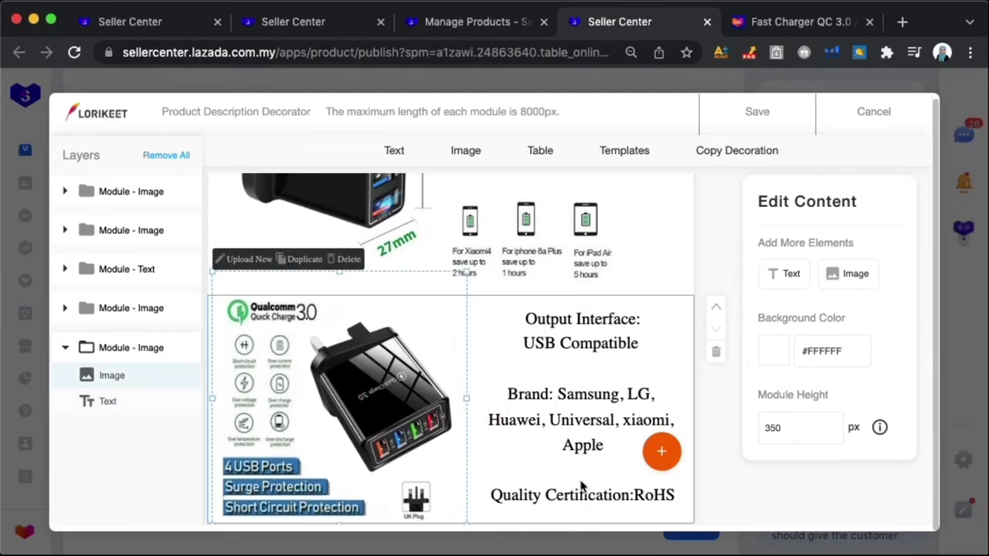
Step: Add an image module below the Qualcomm module and upload the "Multiple protection" product image into it
{"action": "left_click", "coordinate": [660, 449]}
{"action": "left_click", "coordinate": [662, 367]}
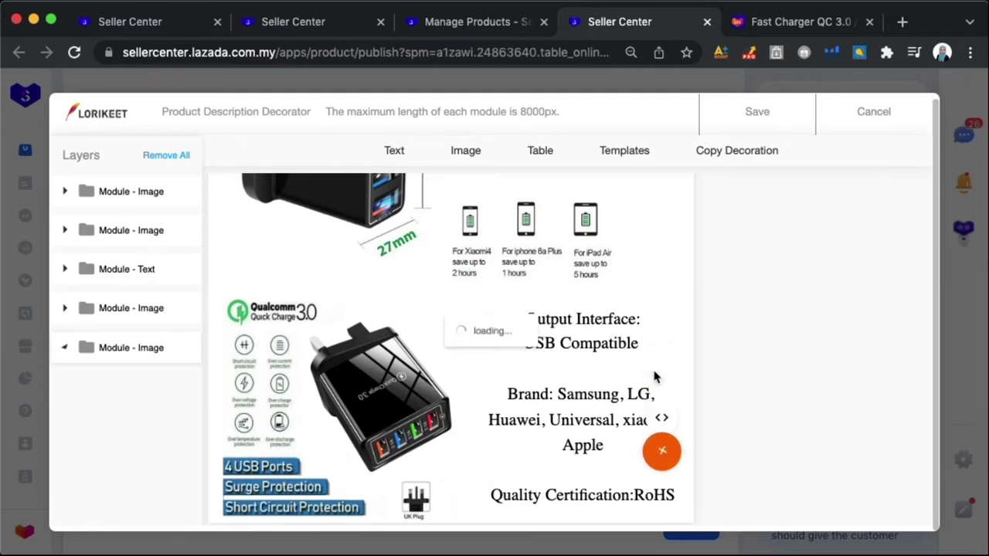
{"action": "left_click", "coordinate": [453, 431]}
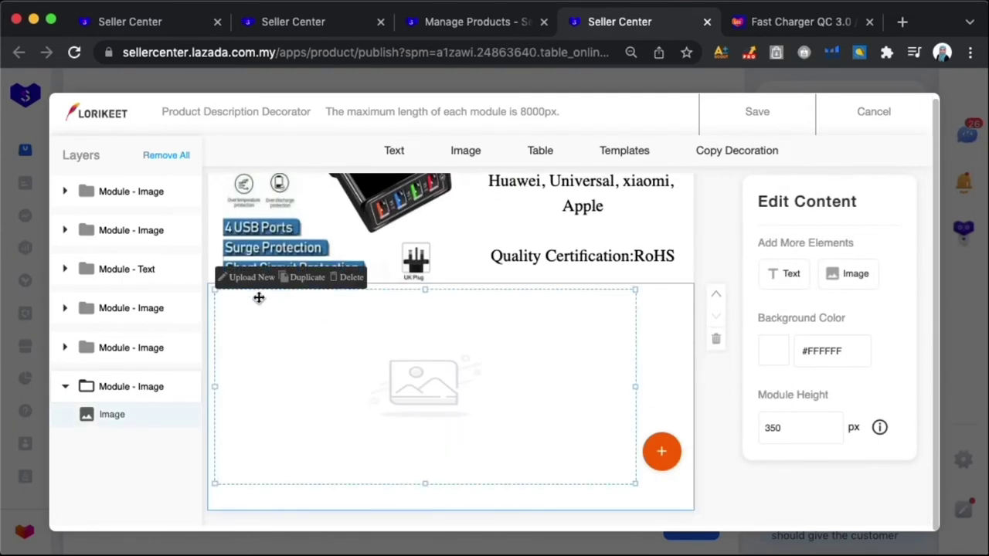
{"action": "left_click", "coordinate": [242, 278]}
{"action": "double_click", "coordinate": [377, 239]}
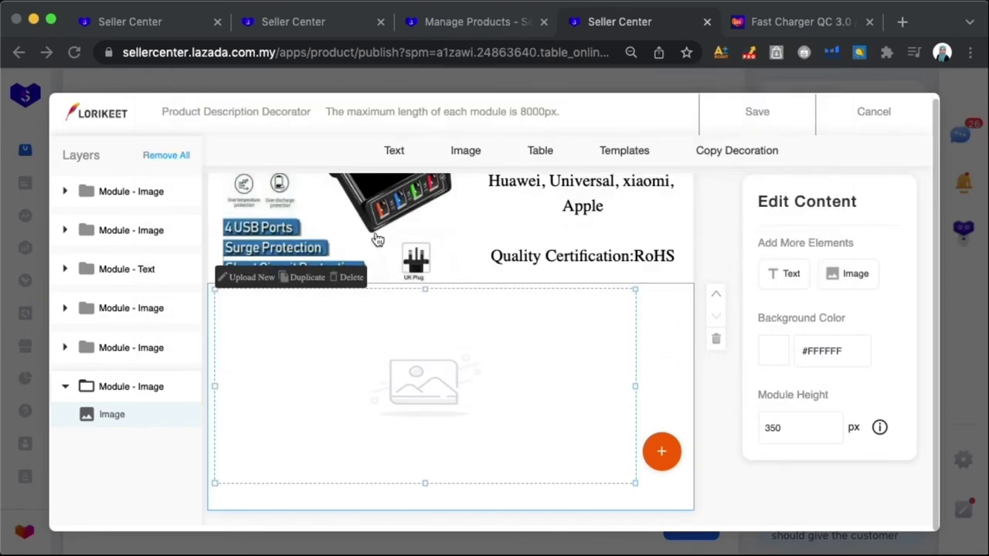
Step: Set the height of the "Multiple protection" image module to 700 px
{"action": "left_click", "coordinate": [767, 438]}
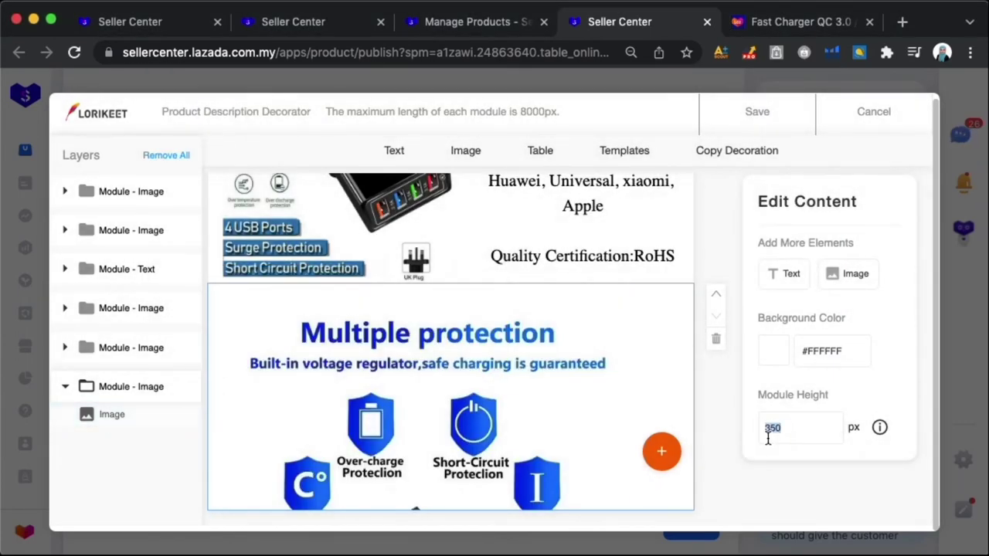
{"action": "key", "text": "BackSpace"}
{"action": "type", "text": "700"}
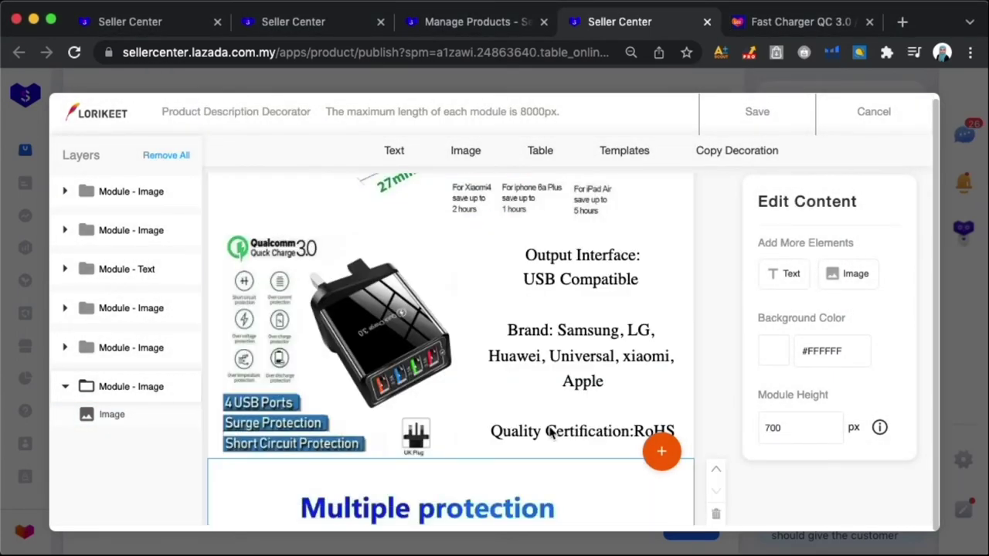
Step: Enlarge the "Multiple protection" image from its corners so it spans the full width of its module
{"action": "scroll", "coordinate": [550, 433], "scroll_direction": "down", "scroll_amount": 6}
{"action": "left_click", "coordinate": [550, 432]}
{"action": "left_click_drag", "start_coordinate": [636, 489], "coordinate": [675, 519]}
{"action": "scroll", "coordinate": [675, 315], "scroll_direction": "up", "scroll_amount": 4}
{"action": "left_click_drag", "start_coordinate": [676, 312], "coordinate": [716, 292]}
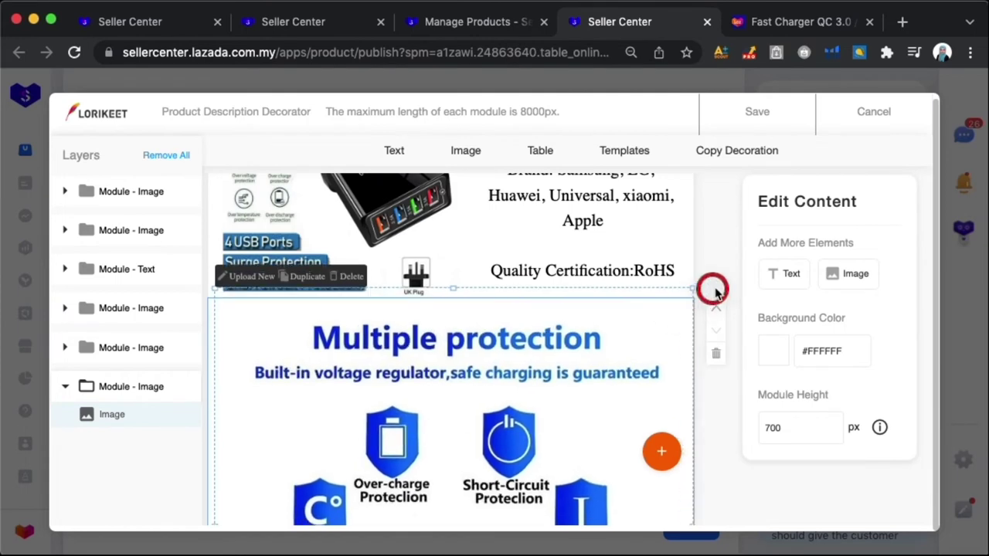
Step: Save the Lorikeet decoration and submit the product with its updated long description
{"action": "left_click", "coordinate": [775, 115]}
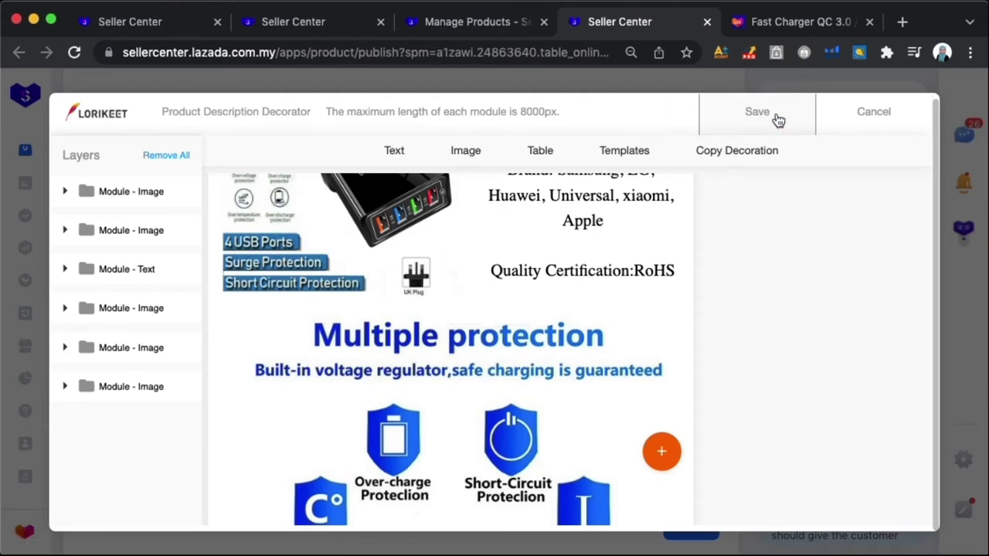
{"action": "scroll", "coordinate": [388, 386], "scroll_direction": "down", "scroll_amount": 3}
{"action": "scroll", "coordinate": [388, 386], "scroll_direction": "down", "scroll_amount": 3}
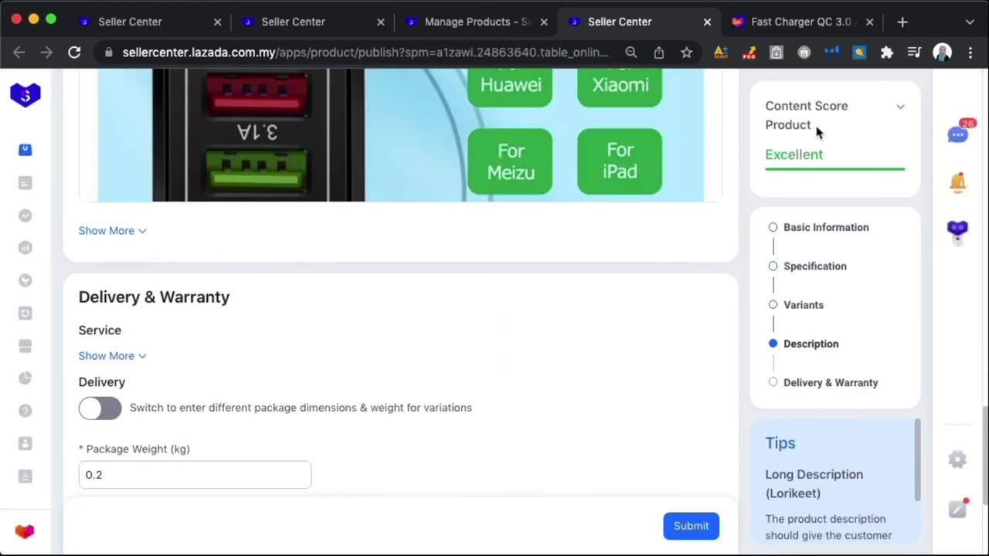
{"action": "left_click", "coordinate": [689, 529]}
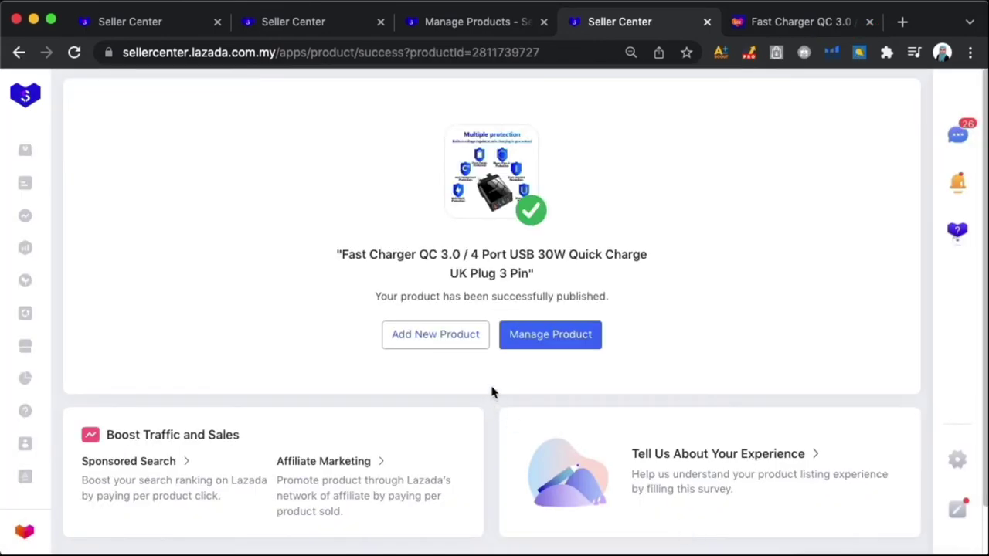
Step: Open the Fast Charger QC 3.0 live page from product management, and review the rich-text description on the previously opened listing page
{"action": "left_click", "coordinate": [567, 347]}
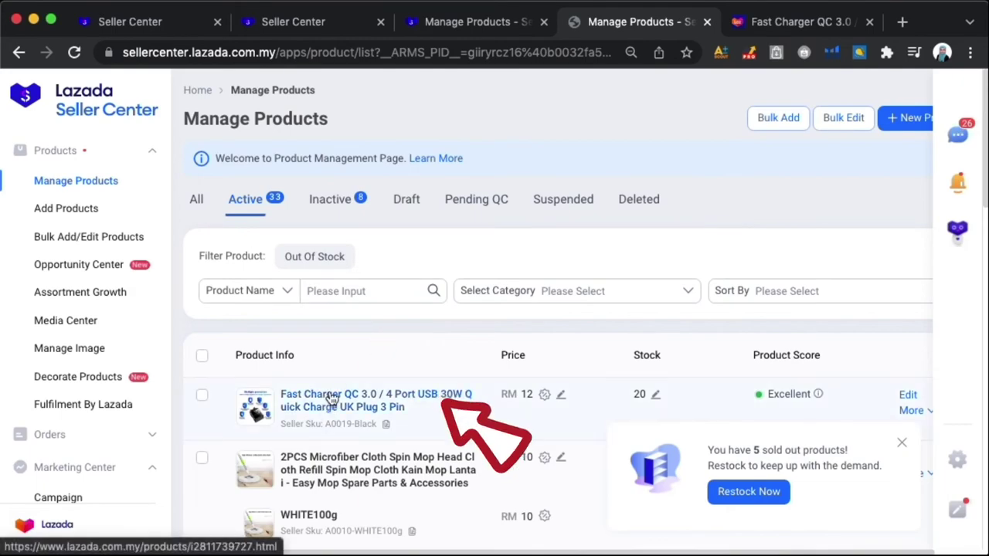
{"action": "left_click", "coordinate": [332, 398]}
{"action": "left_click", "coordinate": [777, 22]}
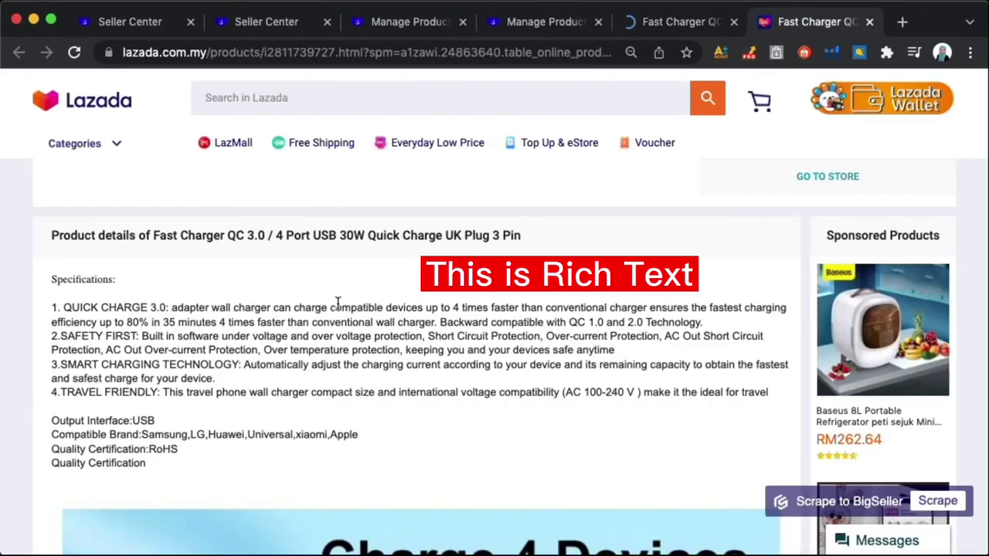
{"action": "scroll", "coordinate": [363, 297], "scroll_direction": "down", "scroll_amount": 5}
{"action": "scroll", "coordinate": [338, 305], "scroll_direction": "up", "scroll_amount": 10}
{"action": "scroll", "coordinate": [338, 305], "scroll_direction": "down", "scroll_amount": 10}
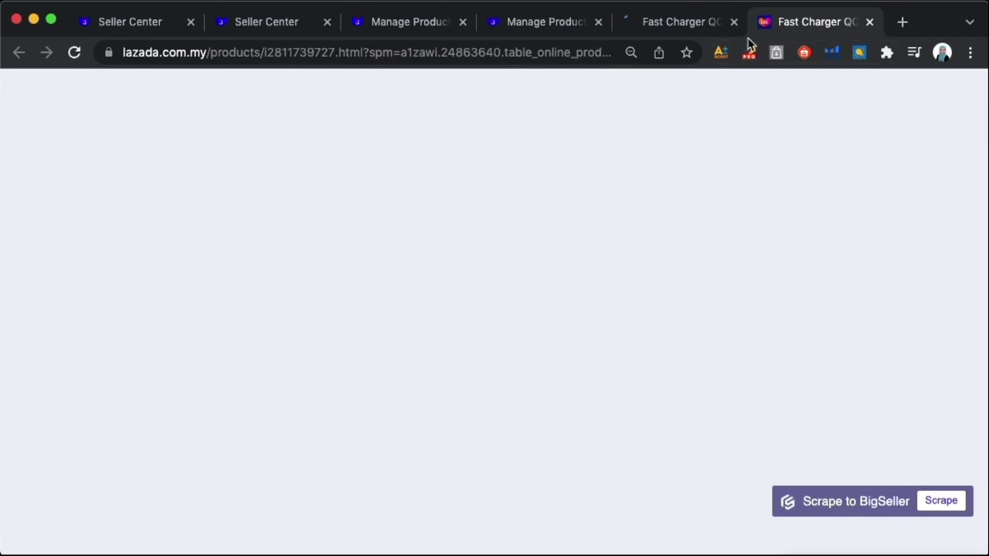
Step: Switch to the newly opened listing page, find its Lorikeet description, and reduce the page zoom to fit the large images
{"action": "left_click", "coordinate": [662, 23]}
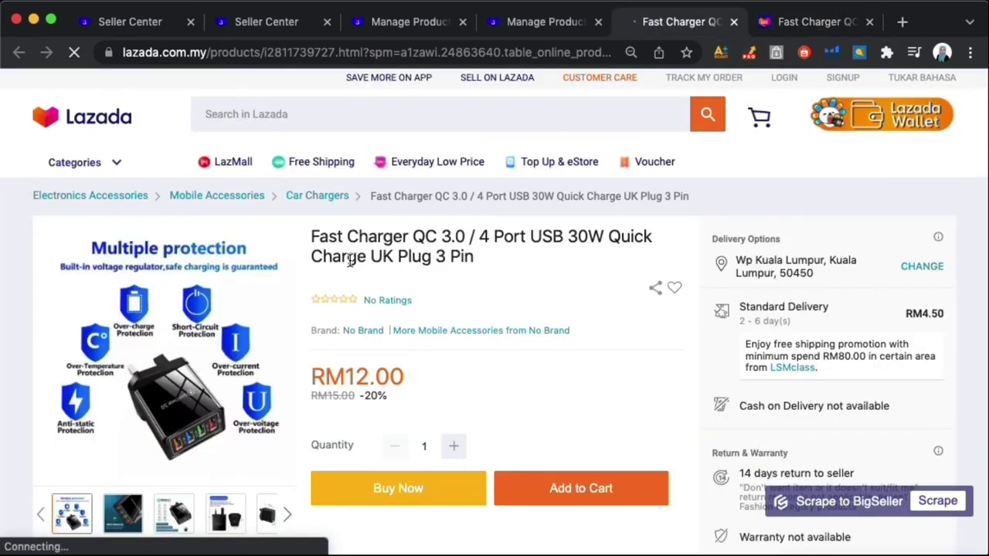
{"action": "scroll", "coordinate": [351, 261], "scroll_direction": "down", "scroll_amount": 10}
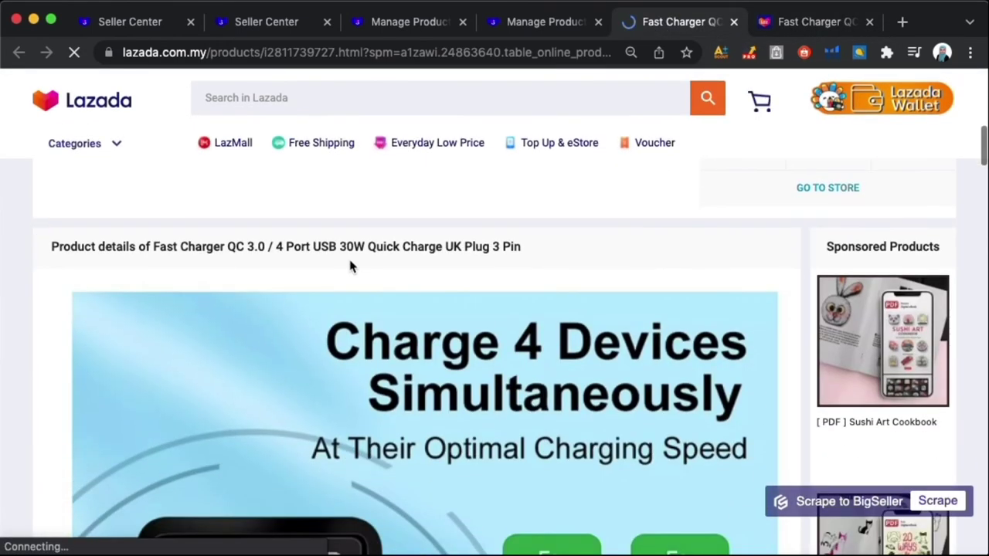
{"action": "scroll", "coordinate": [350, 266], "scroll_direction": "down", "scroll_amount": 15}
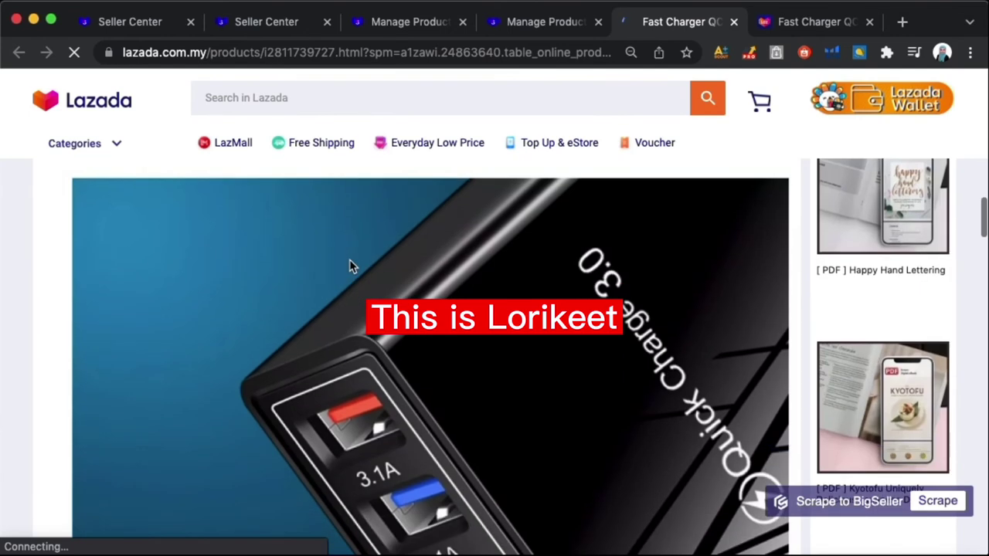
{"action": "key", "text": "super+minus"}
{"action": "key", "text": "super+minus"}
{"action": "key", "text": "super+minus"}
{"action": "key", "text": "super+minus"}
{"action": "key", "text": "super+minus"}
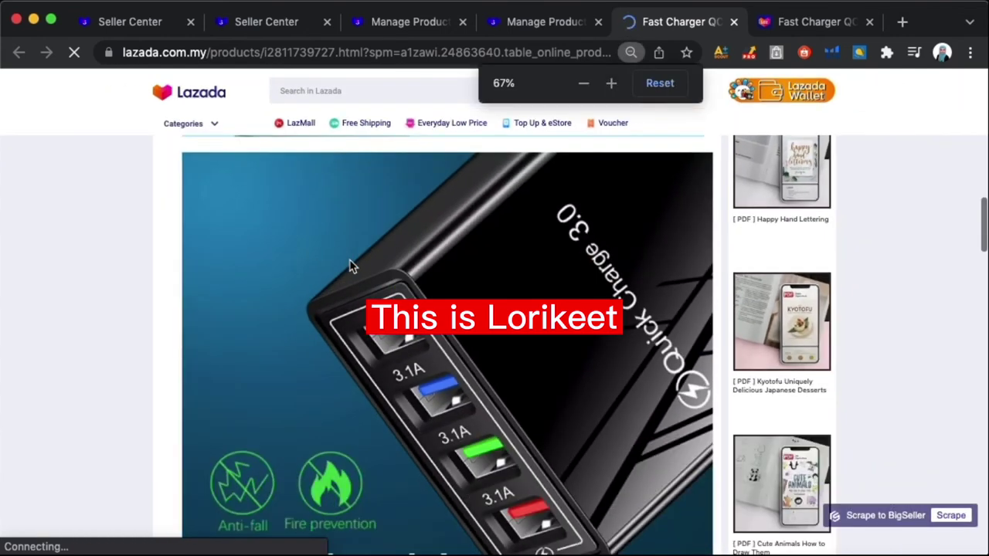
Step: Examine the whole Lorikeet description on the live page, including the charger images, feature text, specification module and "Multiple protection" image
{"action": "scroll", "coordinate": [549, 232], "scroll_direction": "up", "scroll_amount": 6}
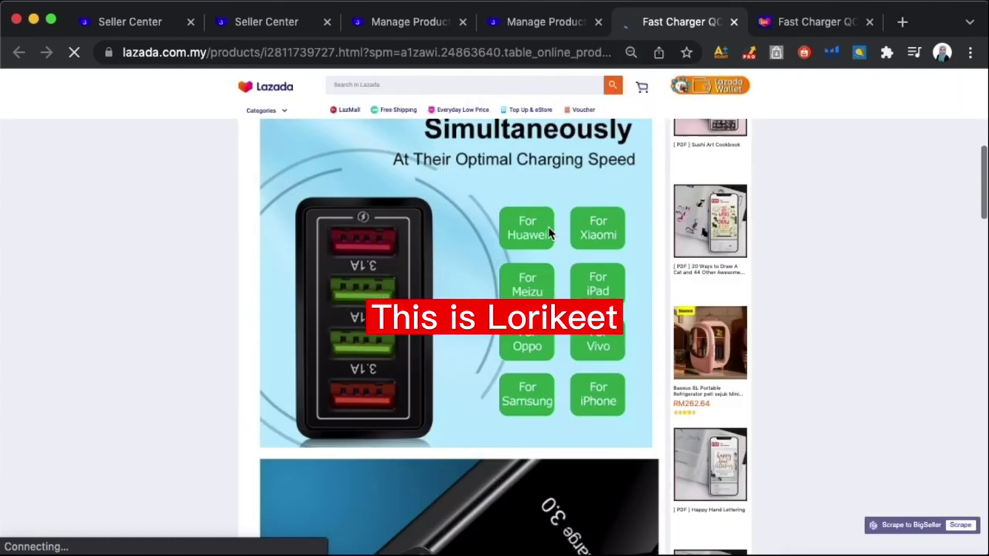
{"action": "scroll", "coordinate": [550, 233], "scroll_direction": "down", "scroll_amount": 5}
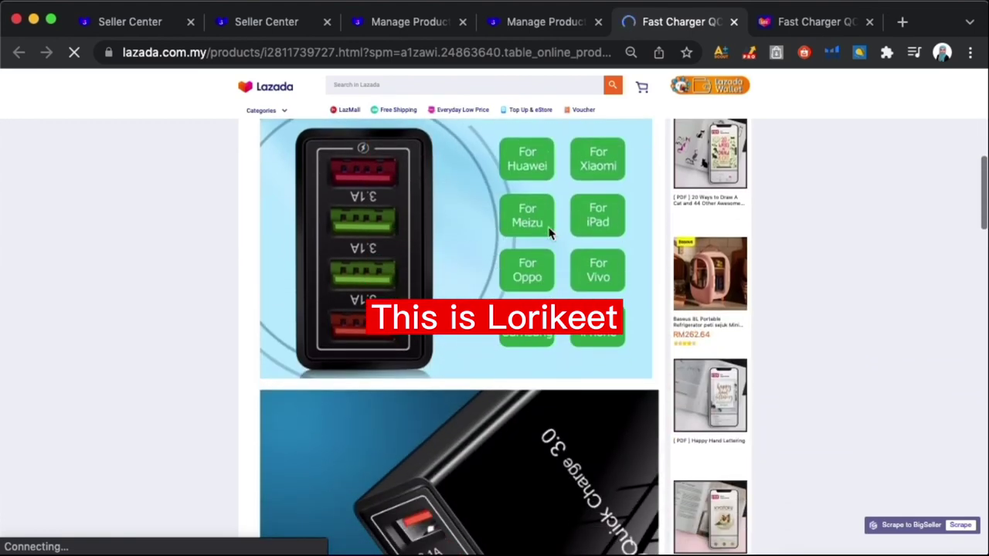
{"action": "scroll", "coordinate": [549, 233], "scroll_direction": "down", "scroll_amount": 4}
{"action": "scroll", "coordinate": [550, 233], "scroll_direction": "down", "scroll_amount": 2}
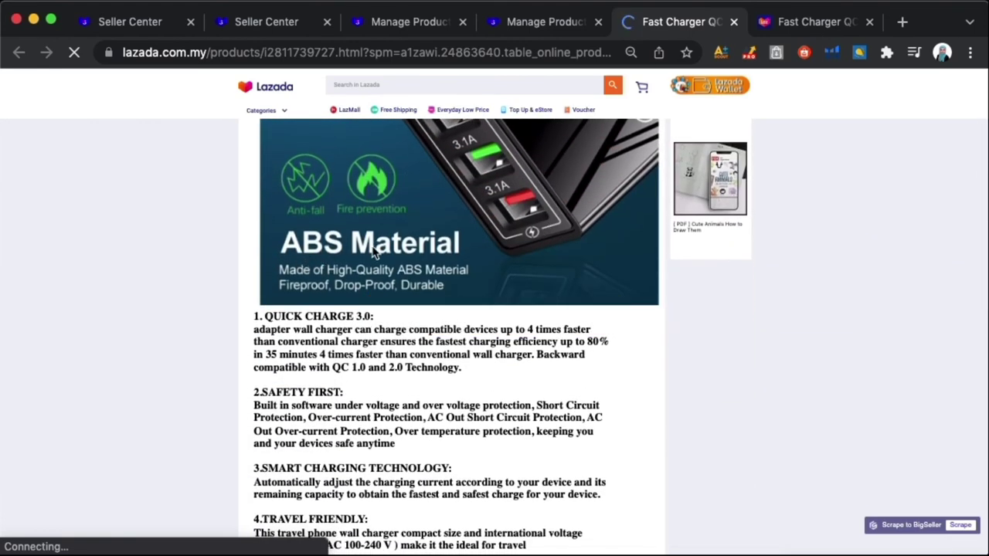
{"action": "scroll", "coordinate": [373, 253], "scroll_direction": "down", "scroll_amount": 3}
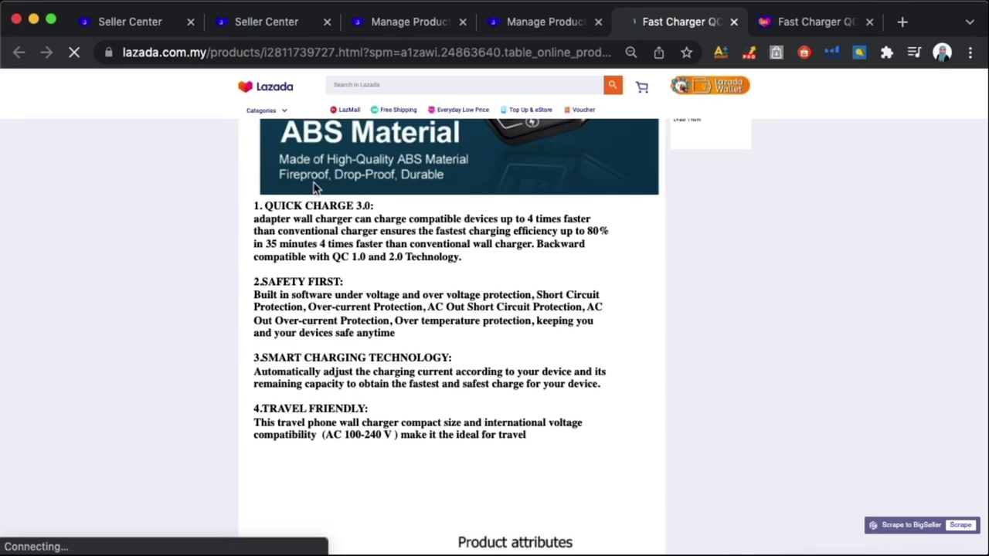
{"action": "scroll", "coordinate": [392, 418], "scroll_direction": "down", "scroll_amount": 8}
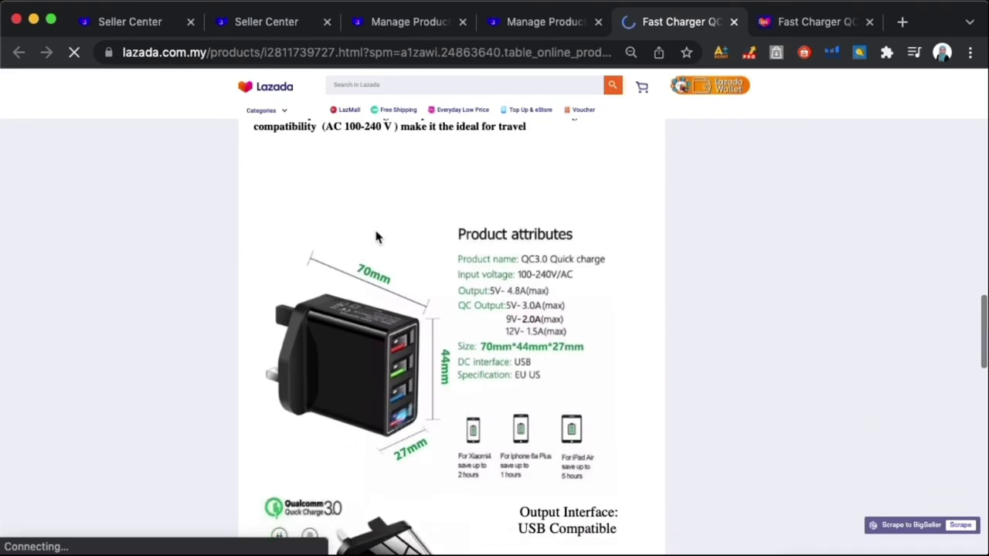
{"action": "scroll", "coordinate": [376, 238], "scroll_direction": "up", "scroll_amount": 3}
{"action": "scroll", "coordinate": [376, 238], "scroll_direction": "down", "scroll_amount": 5}
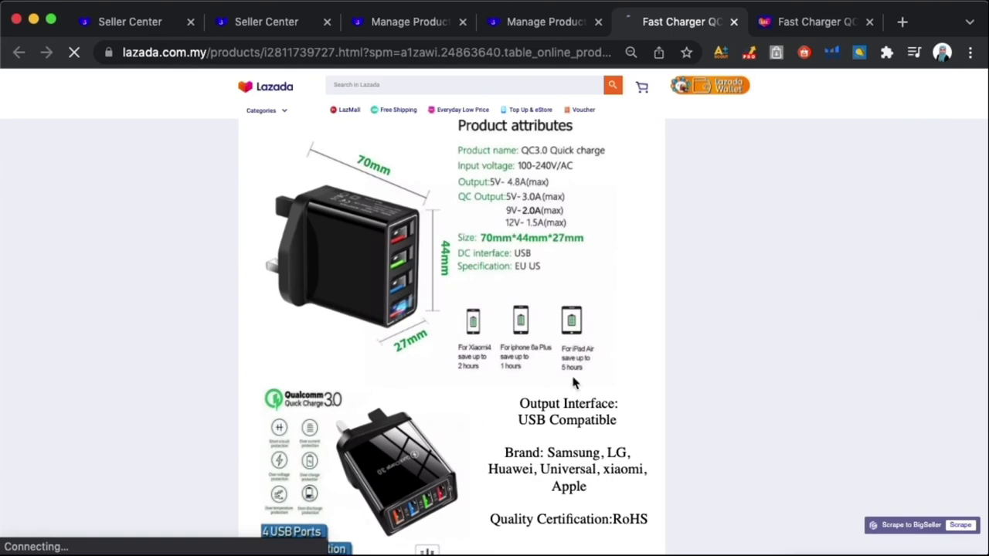
{"action": "scroll", "coordinate": [526, 363], "scroll_direction": "down", "scroll_amount": 6}
{"action": "scroll", "coordinate": [494, 348], "scroll_direction": "down", "scroll_amount": 7}
{"action": "scroll", "coordinate": [431, 340], "scroll_direction": "down", "scroll_amount": 3}
{"action": "scroll", "coordinate": [567, 309], "scroll_direction": "up", "scroll_amount": 3}
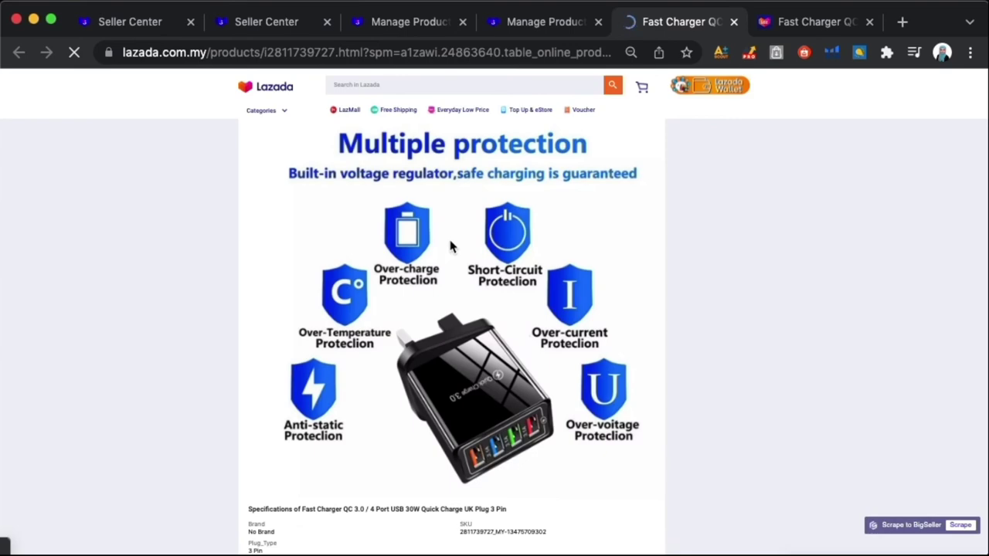
{"action": "scroll", "coordinate": [452, 247], "scroll_direction": "up", "scroll_amount": 15}
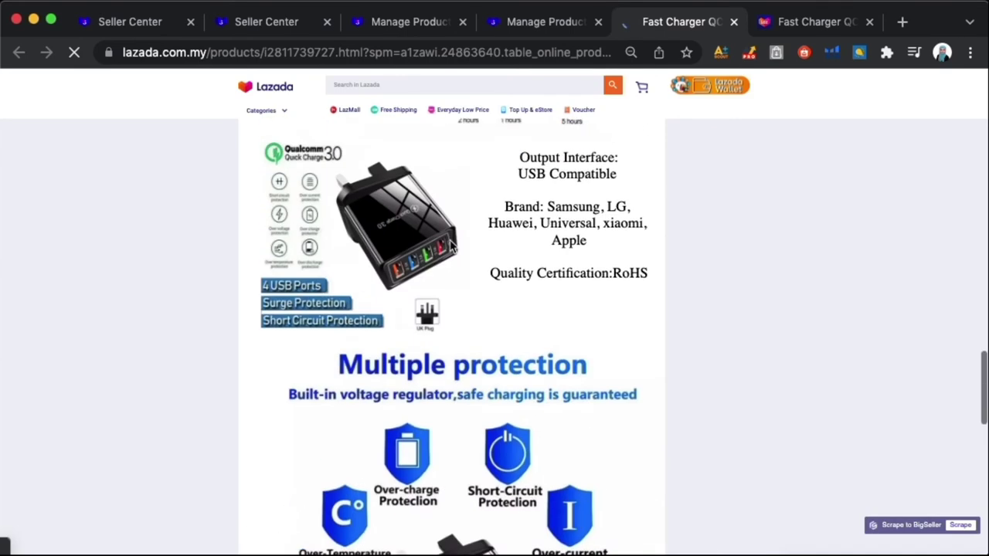
{"action": "scroll", "coordinate": [452, 248], "scroll_direction": "up", "scroll_amount": 4}
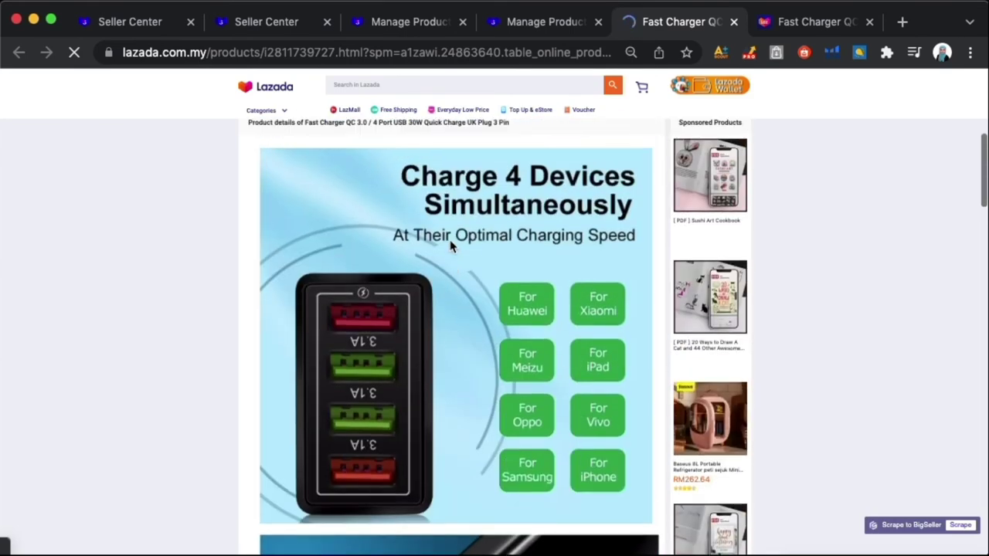